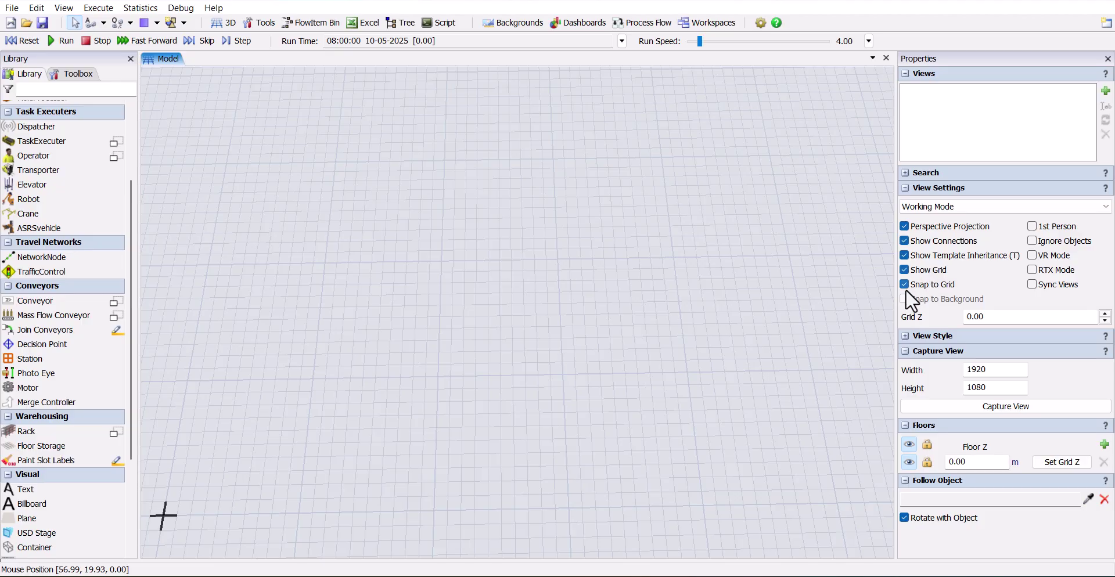
- Switch the 3D view settings to Presentation Mode and turn off Snap to Grid
left_click(923, 209)
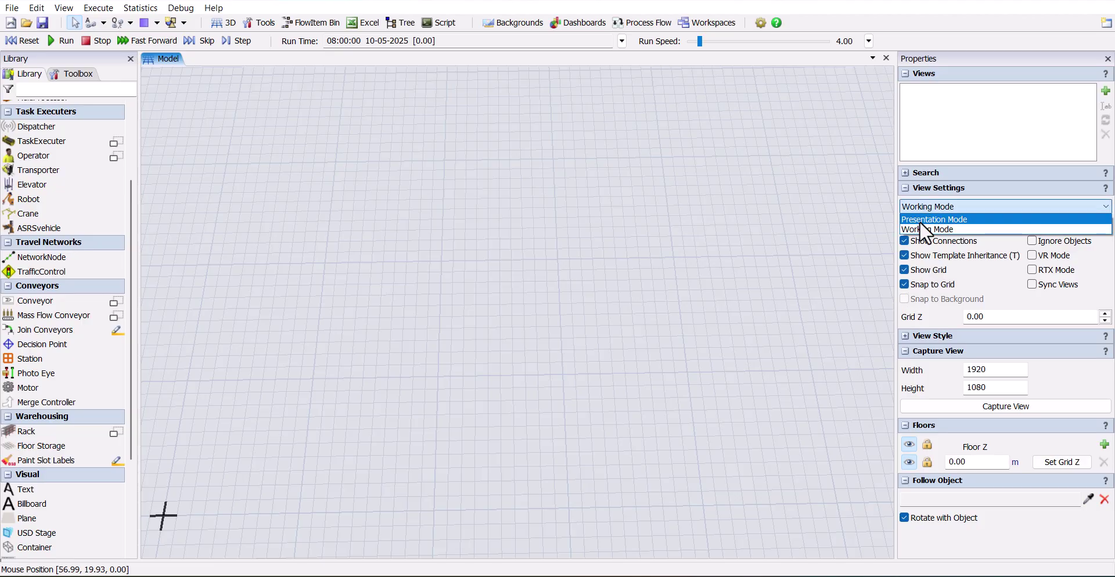
left_click(924, 220)
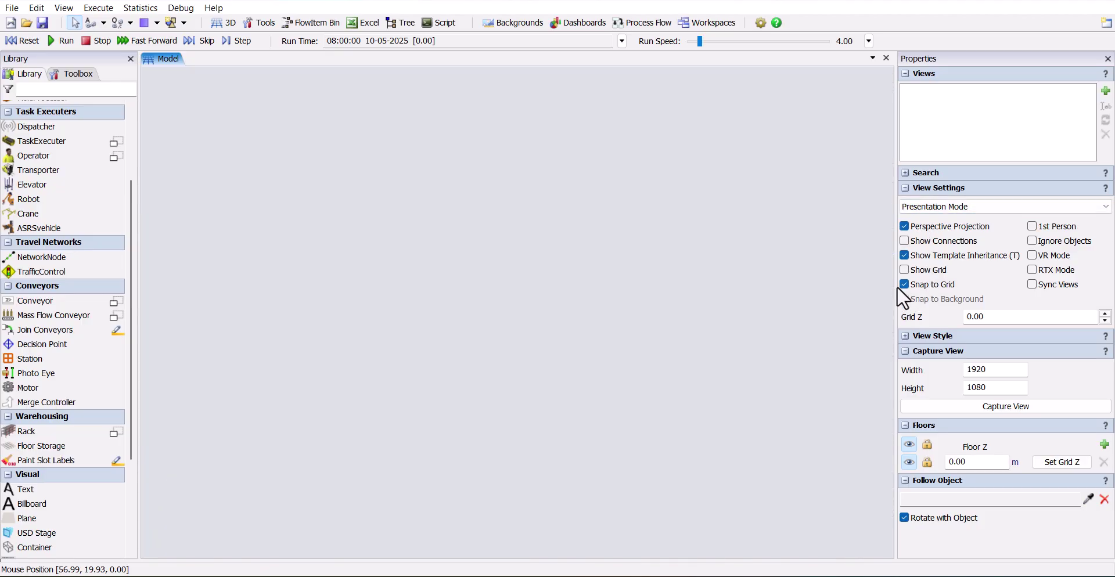
- Place a straight mass flow conveyor running vertically through the lower part of the model
left_click(53, 315)
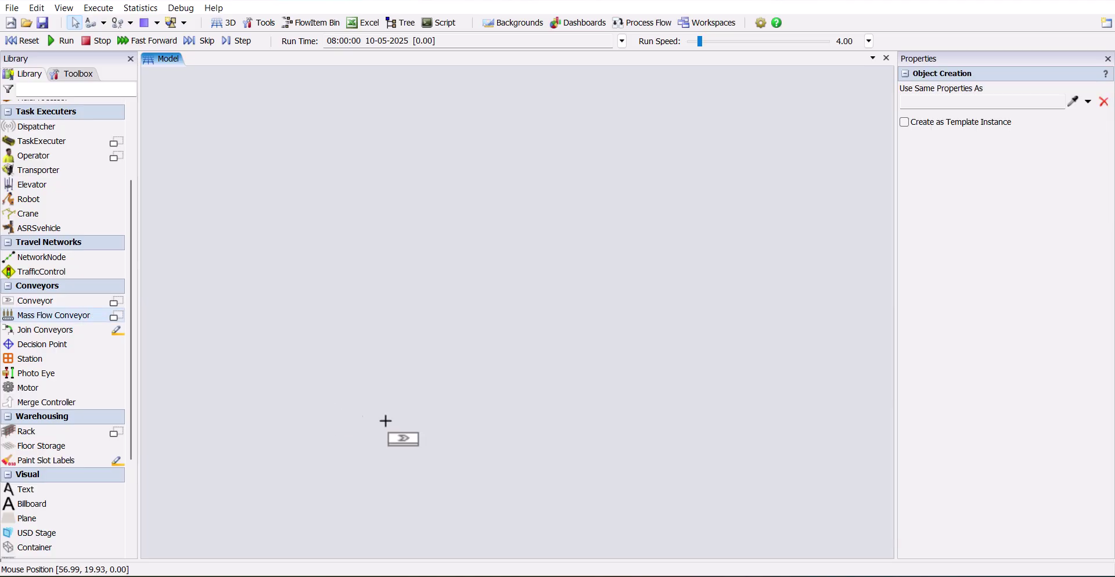
left_click(371, 446)
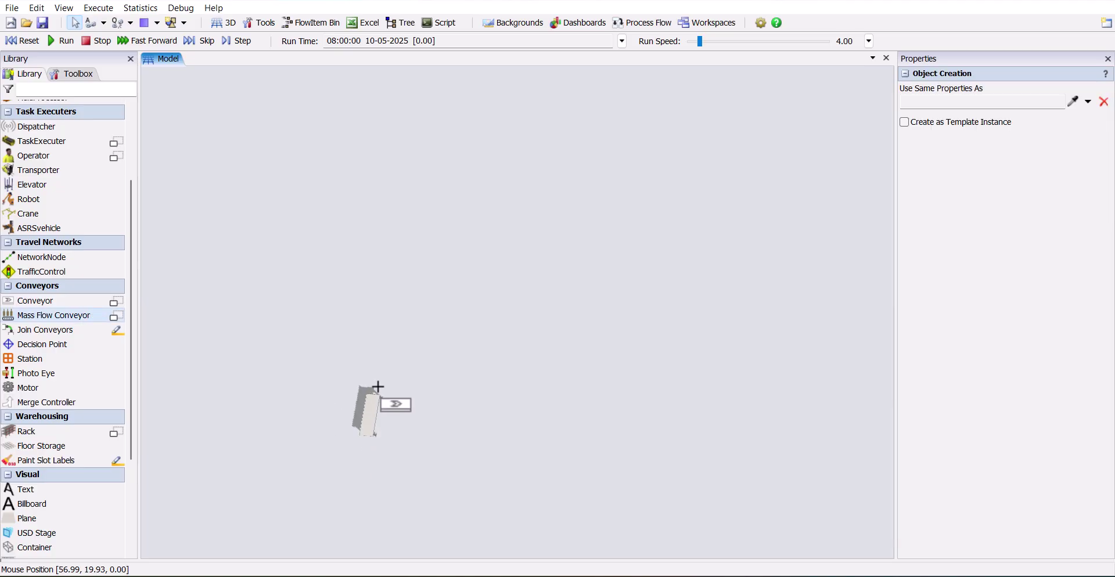
left_click(377, 349)
key("Escape")
scroll(396, 388, "down", 2)
left_click_drag(396, 388, 423, 404)
scroll(379, 384, "up", 3)
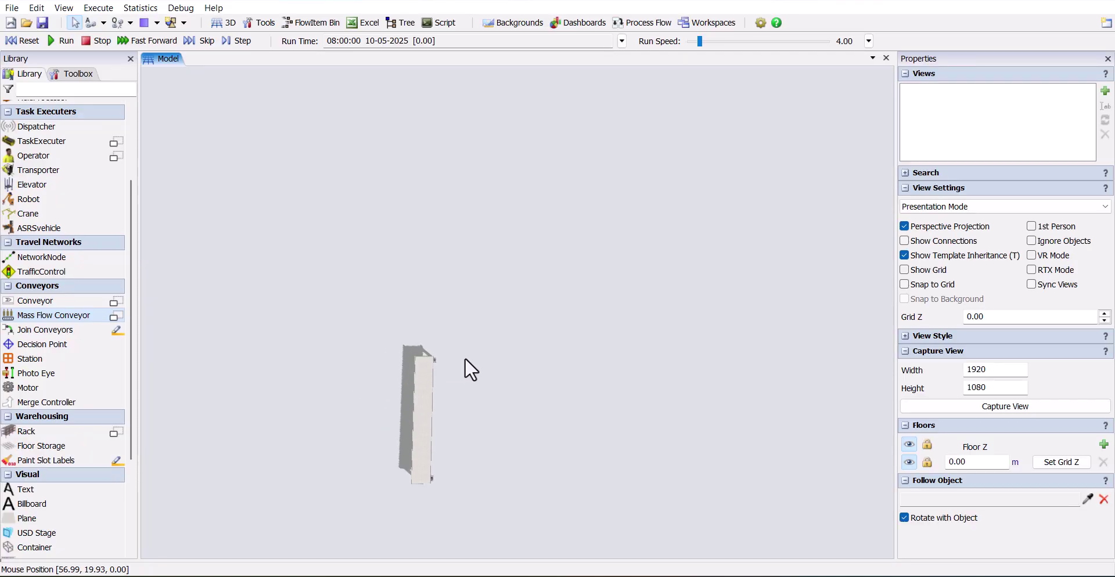
- Add a second, slightly slanted mass flow conveyor just beyond the upper end of the first one
left_click(76, 315)
left_click(411, 323)
left_click(402, 227)
key("Escape")
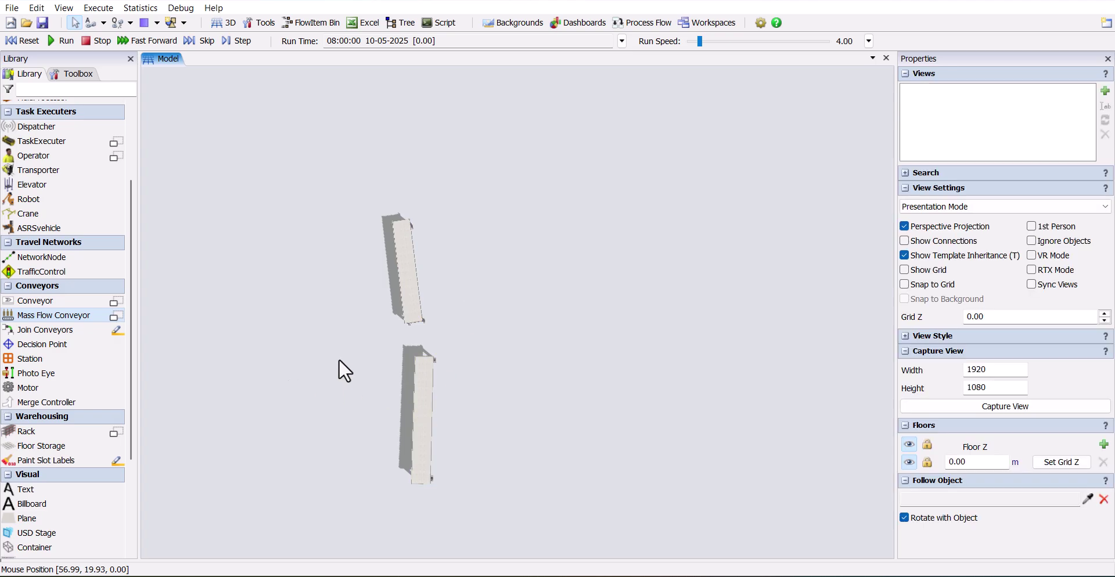
- Join the upper end of the first conveyor to the lower end of the second with Join Conveyors
left_click(63, 332)
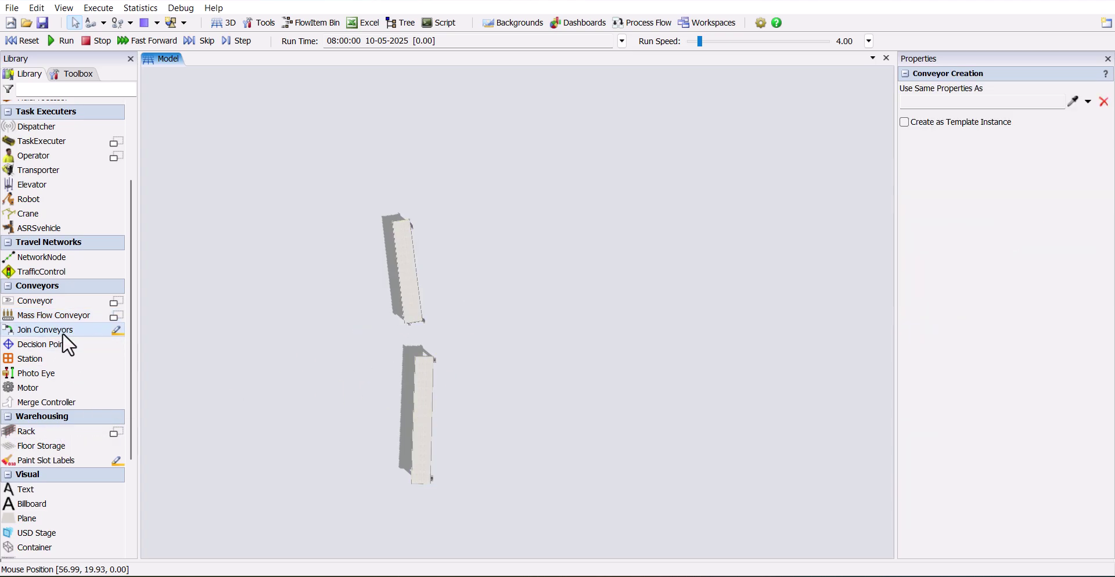
left_click(423, 373)
left_click(412, 319)
key("Escape")
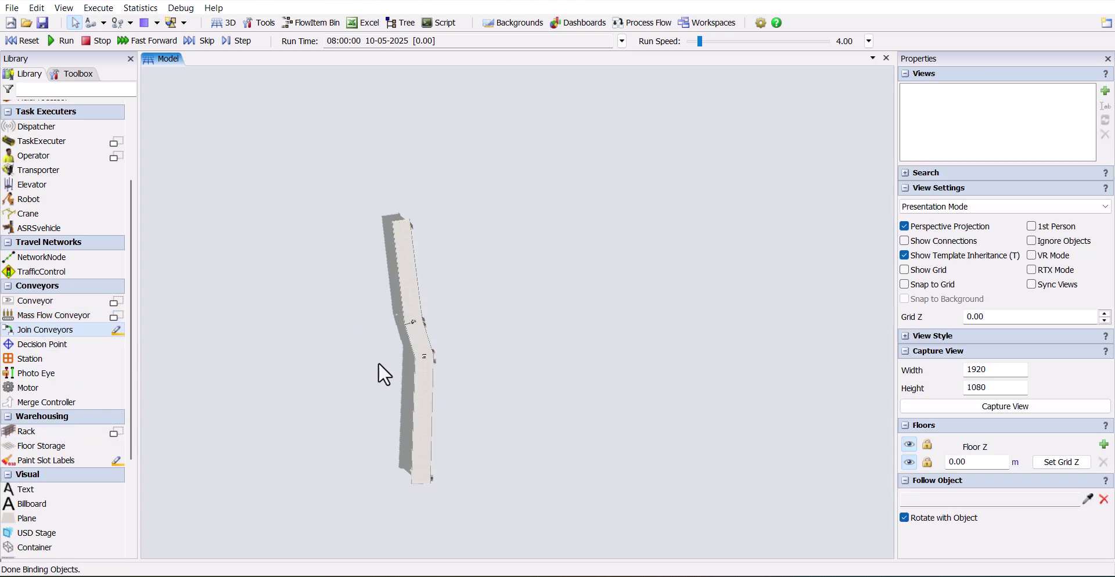
- Add a third vertical mass flow conveyor above the second one and a horizontal mass flow conveyor beyond its upper end
scroll(394, 354, "down", 3)
left_click_drag(437, 256, 473, 389)
left_click(53, 316)
left_click(397, 381)
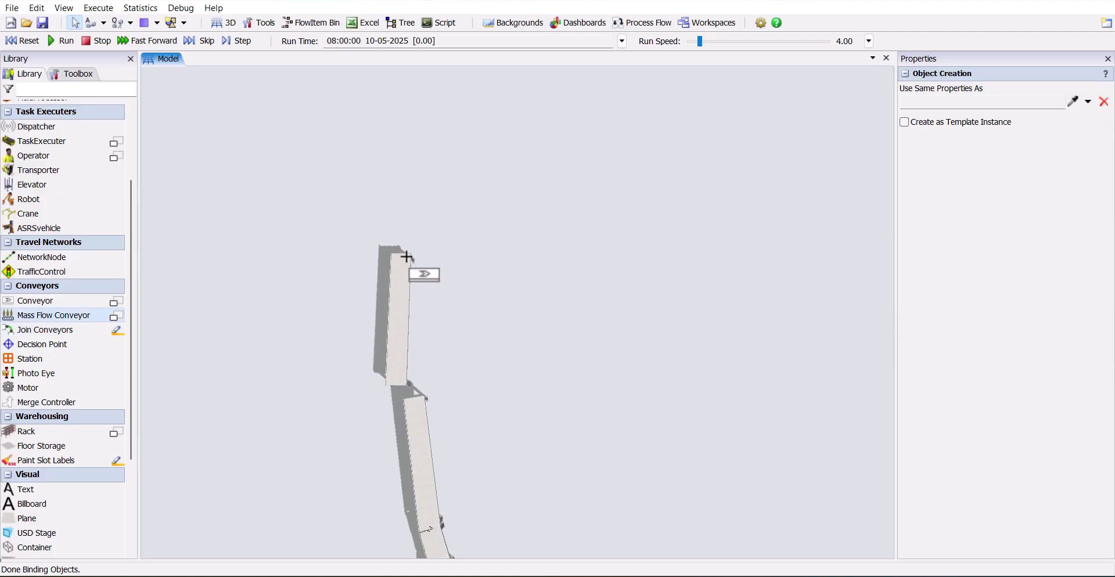
left_click(446, 217)
left_click(594, 220)
key("Escape")
- Attach the third conveyor's lower end to the second conveyor and reposition the horizontal conveyor, about 8 m long, above it
scroll(473, 302, "down", 2)
left_click_drag(474, 302, 473, 259)
scroll(417, 282, "up", 3)
left_click(411, 314)
left_click_drag(408, 336, 436, 351)
scroll(483, 290, "down", 3)
left_click_drag(498, 246, 452, 315)
scroll(443, 279, "up", 3)
left_click(447, 294)
left_click_drag(526, 233, 527, 241)
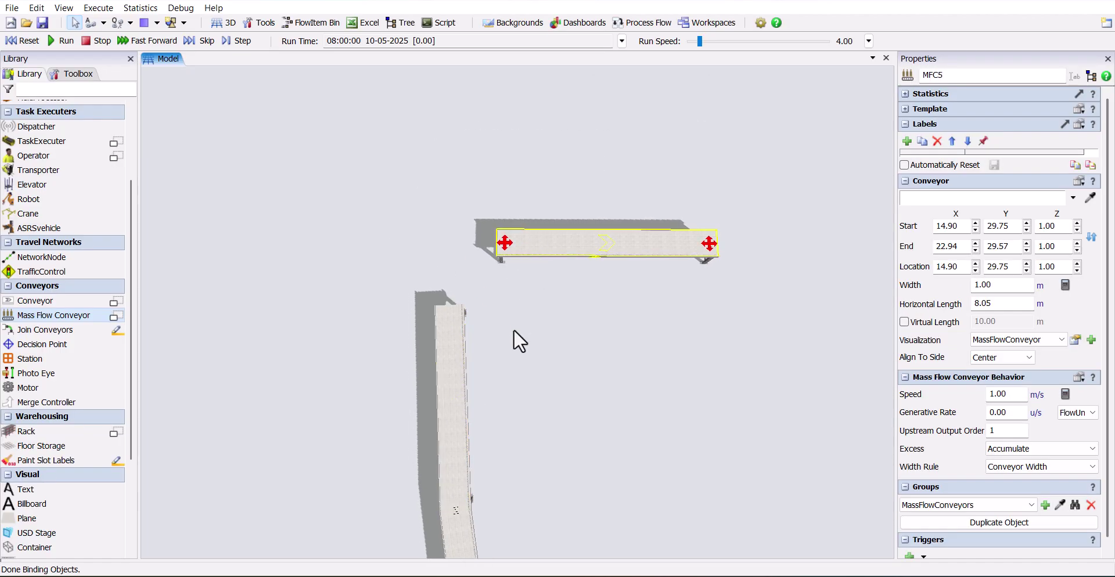
left_click(514, 318)
- Join the third vertical conveyor to the horizontal conveyor with a curved section using Join Conveyors
left_click(42, 330)
left_click(445, 329)
left_click(531, 249)
key("Escape")
scroll(530, 310, "down", 3)
left_click_drag(531, 312, 427, 179)
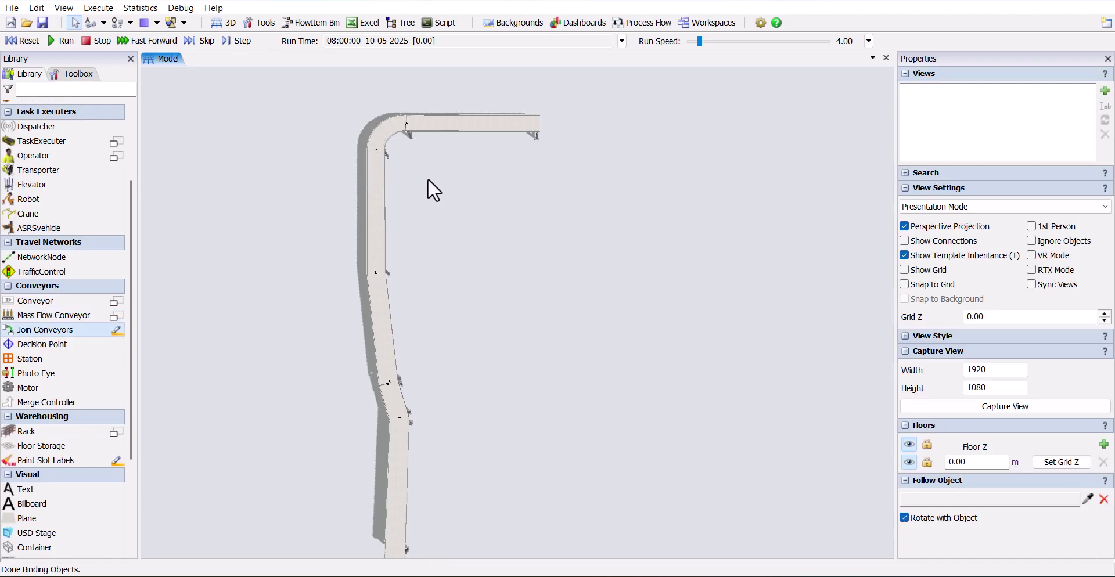
- Lengthen the horizontal conveyor beyond the corner curve by extending its free end
left_click_drag(393, 127, 416, 214)
scroll(417, 214, "up", 5)
left_click(423, 224)
left_click(553, 385)
scroll(543, 355, "down", 4)
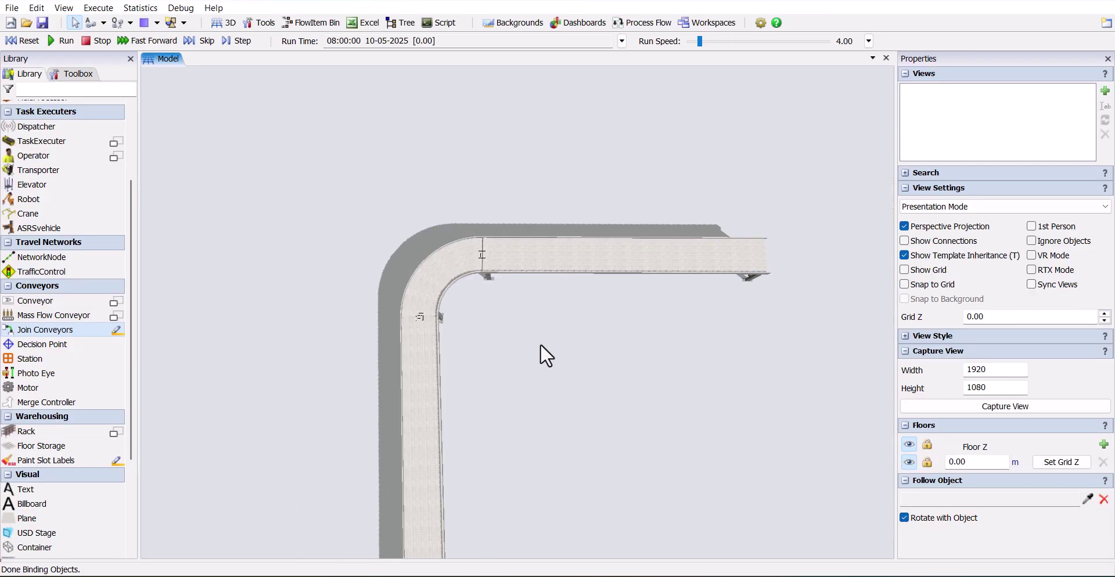
scroll(564, 230, "up", 5)
scroll(564, 230, "down", 4)
scroll(527, 225, "up", 4)
left_click(525, 223)
mouse_move(526, 223)
left_mouse_down()
mouse_move(585, 226)
mouse_move(458, 247)
left_mouse_up()
left_click(569, 267)
scroll(569, 268, "down", 3)
- Place a shorter mass flow conveyor parallel to and just below the upper horizontal conveyor, running back from its far end
left_click(54, 316)
key("Escape")
left_click(564, 238)
left_click(558, 260)
- Join the two parallel horizontal conveyors with a U-turn curve using Join Conveyors
left_click(45, 330)
left_click(544, 206)
left_click(558, 242)
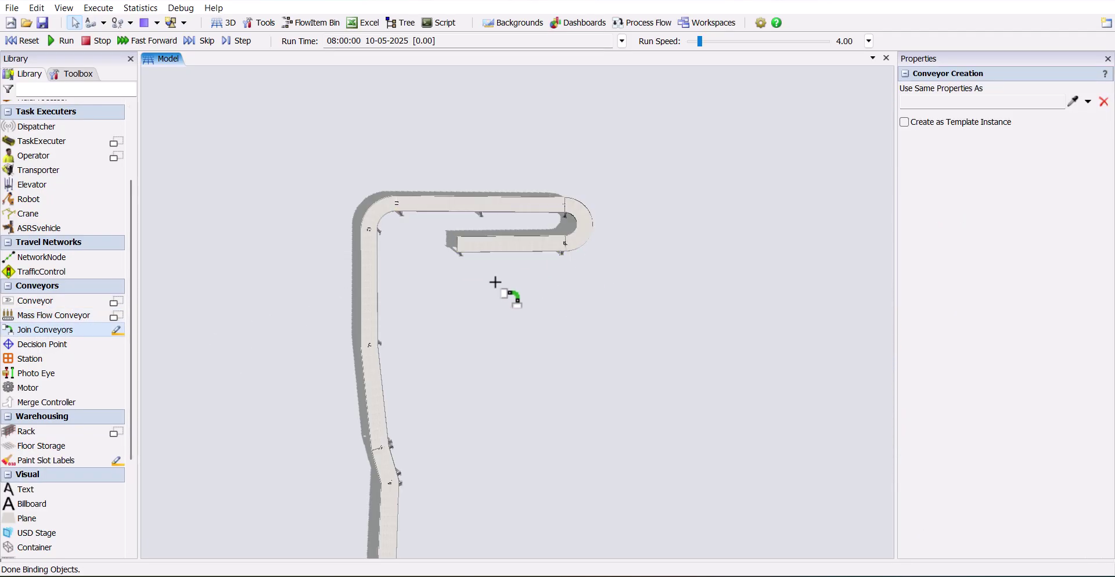
key("Escape")
- Draw another horizontal mass flow conveyor below the lower return conveyor
scroll(427, 237, "up", 5)
left_click(75, 316)
left_click_drag(668, 317, 455, 318)
key("Escape")
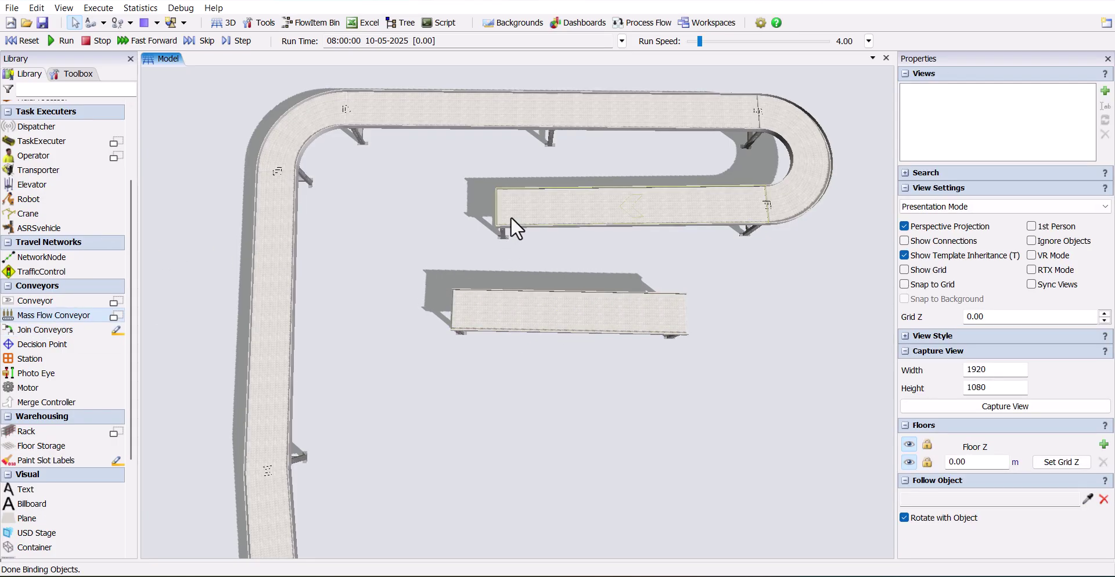
- Set the width of the newly drawn lower conveyor to 0.07 m
left_click(512, 219)
left_click(561, 305)
double_click(992, 286)
type("0.07")
left_click(751, 382)
- Shorten the narrow conveyor and move it so it starts at the lower corner of the return conveyor's free end
scroll(589, 266, "up", 5)
scroll(619, 300, "down", 4)
left_click_drag(513, 280, 613, 316)
left_click_drag(612, 383, 590, 375)
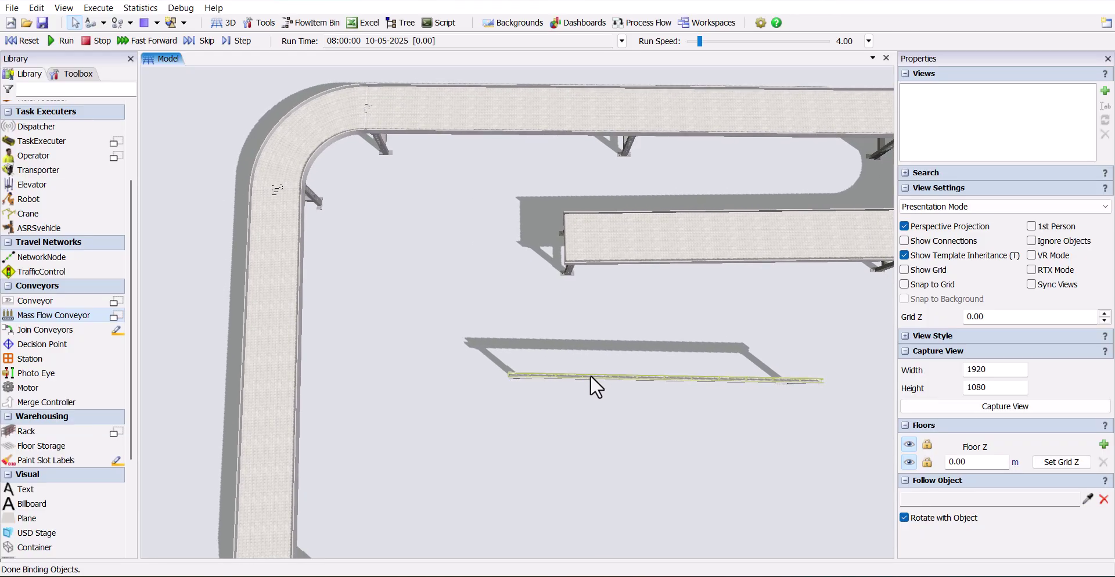
left_click(590, 375)
scroll(754, 343, "up", 3)
left_click_drag(761, 331, 508, 309)
scroll(600, 308, "down", 4)
left_click_drag(601, 308, 651, 344)
scroll(651, 347, "down", 3)
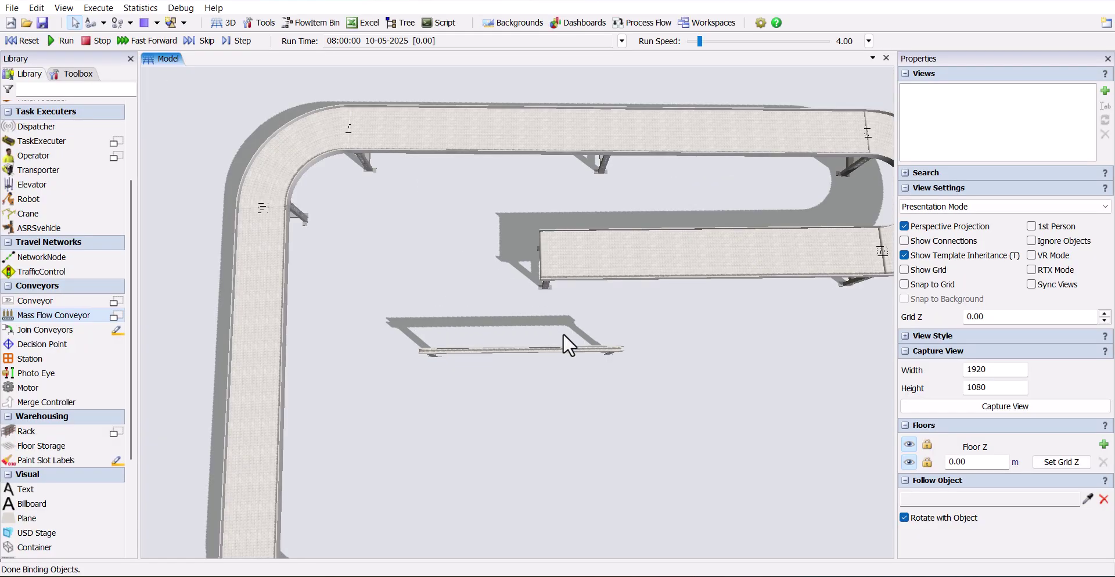
left_click_drag(512, 334, 491, 273)
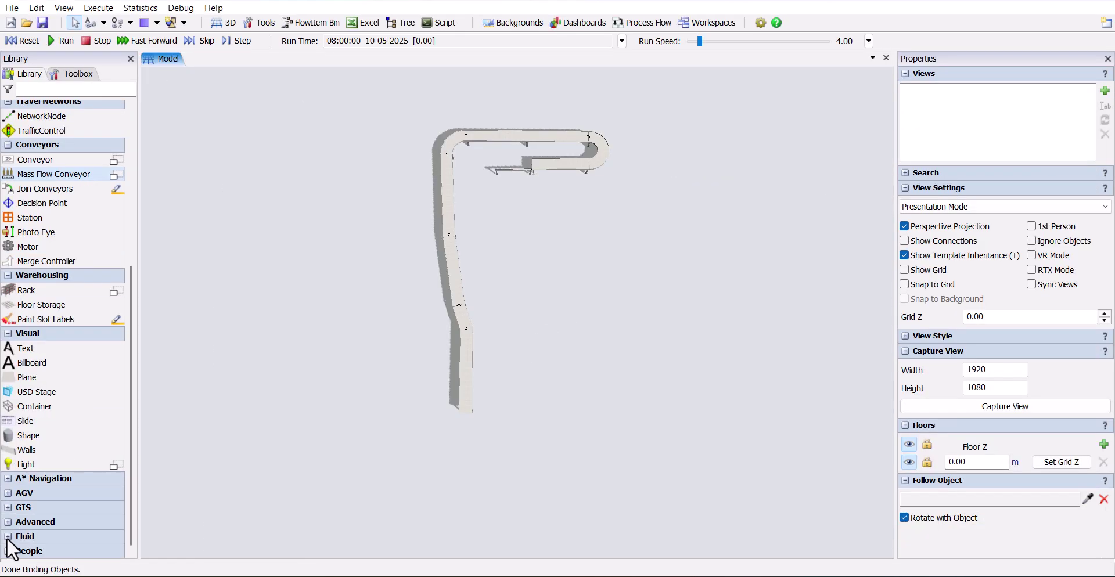
- Add a FluidMixer from the Fluid objects and position it at the lower start of the conveyor line
left_click(8, 538)
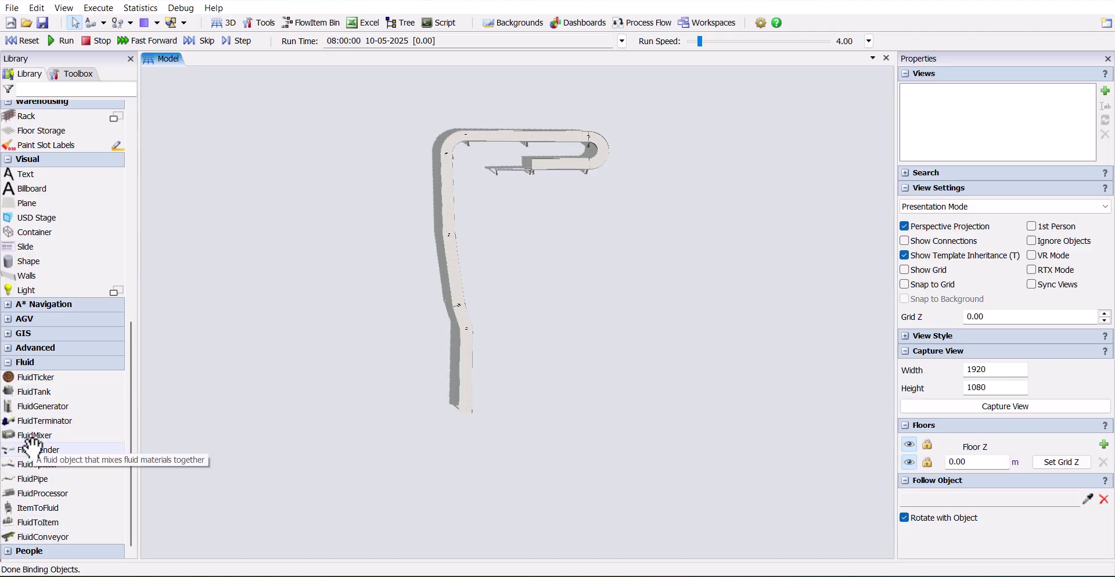
left_click_drag(33, 436, 316, 440)
mouse_move(437, 423)
left_mouse_down()
mouse_move(471, 448)
mouse_move(443, 426)
mouse_move(446, 411)
left_mouse_up()
scroll(450, 448, "up", 3)
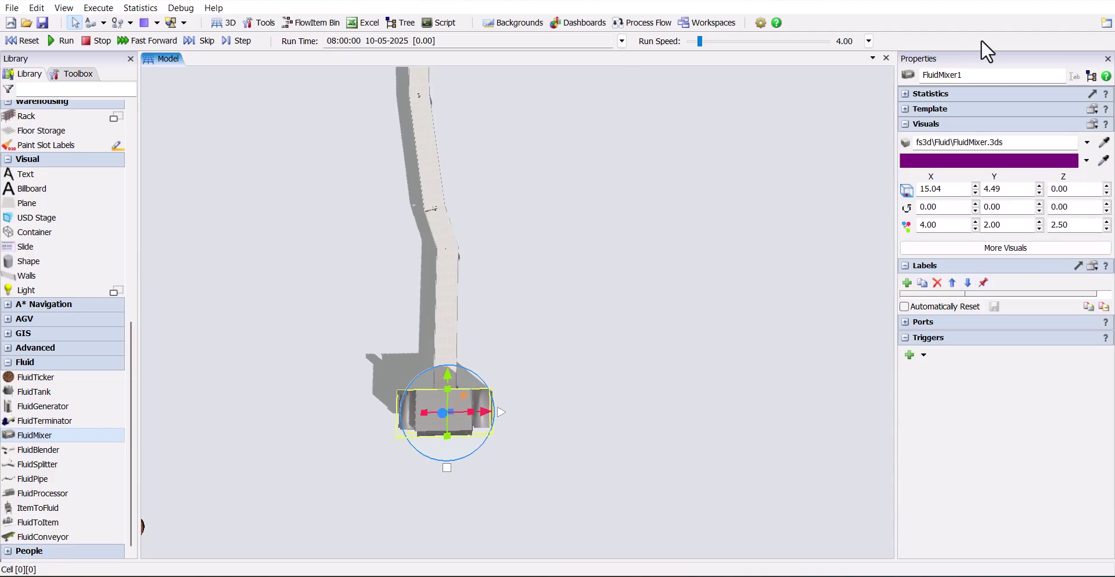
- Detach the properties window and rename the fluid mixer as UnScrambler
left_click_drag(982, 61, 944, 66)
double_click(968, 83)
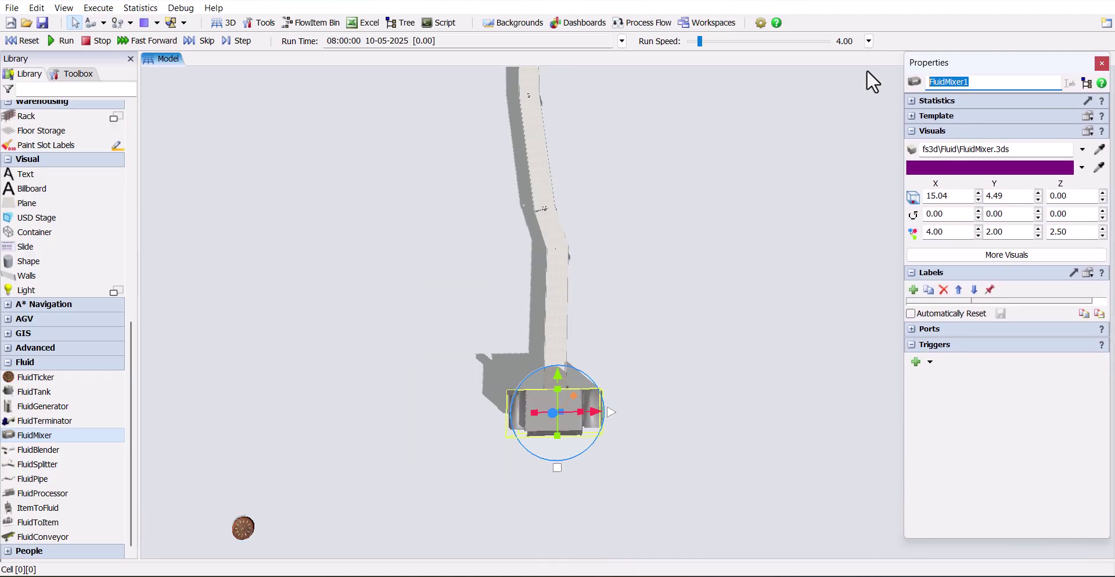
type("UnScrambler")
left_click(777, 292)
- Place a Shape object just below the junction of the wide return conveyor and the narrow conveyor
scroll(741, 298, "down", 3)
scroll(739, 299, "up", 5)
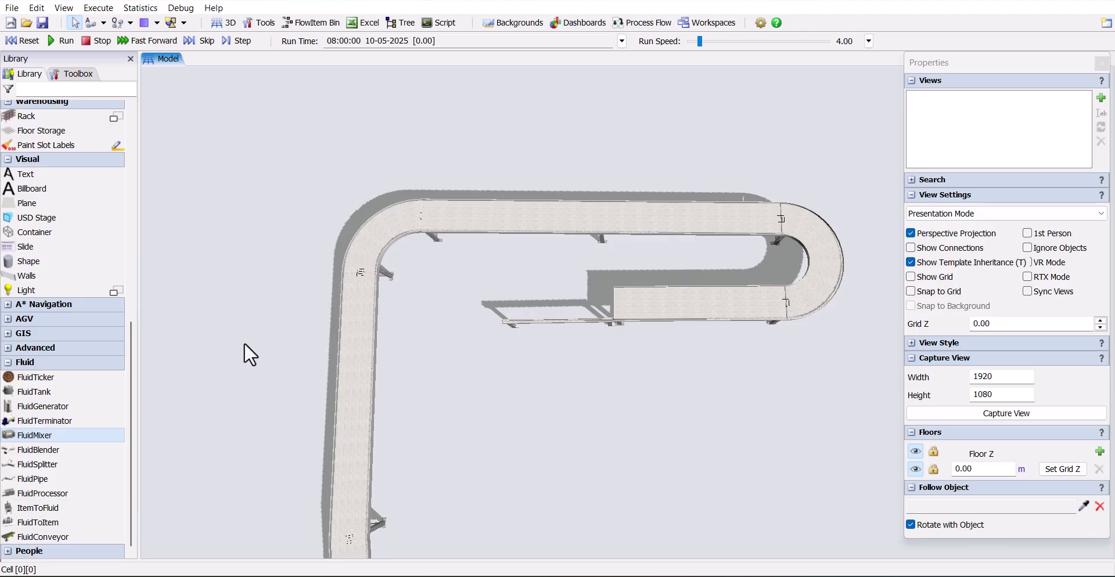
scroll(25, 386, "up", 3)
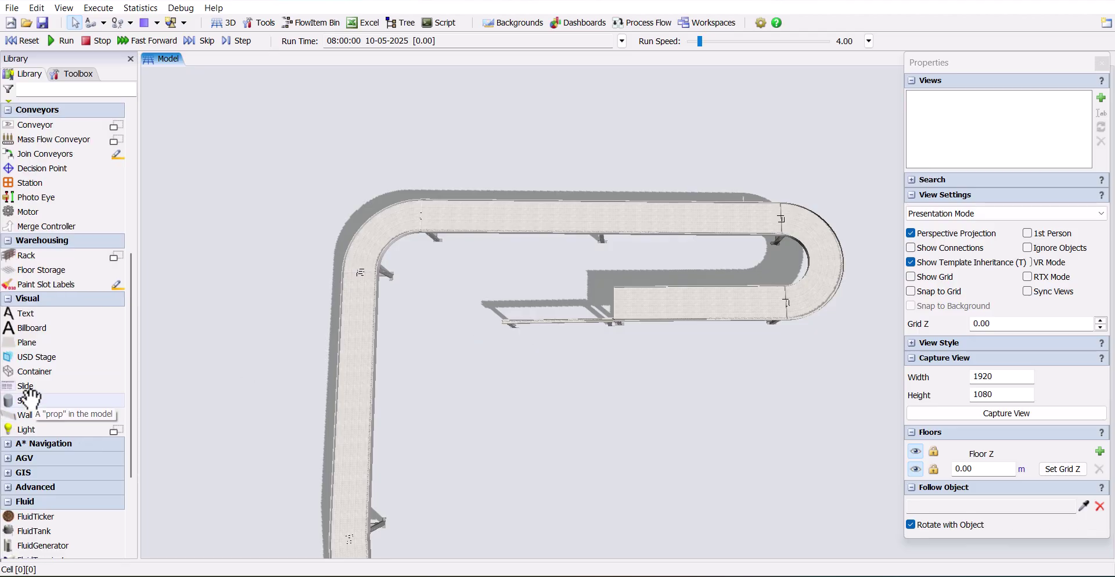
left_click(602, 352)
scroll(604, 360, "up", 3)
left_click(610, 375)
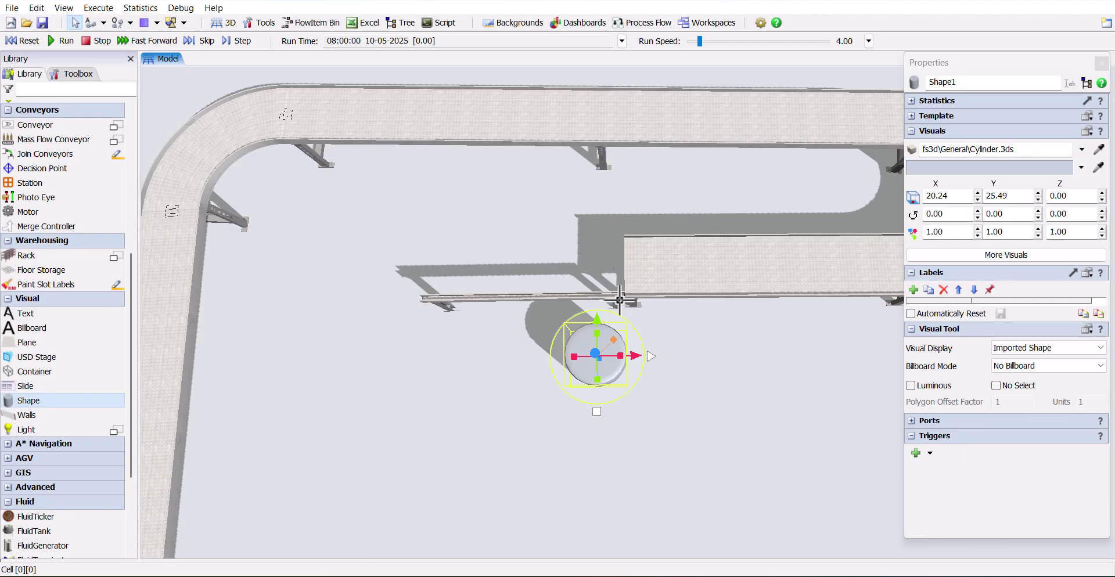
- Change the shape's 3D model to Box.3ds and stretch it along the X axis
left_click(1081, 151)
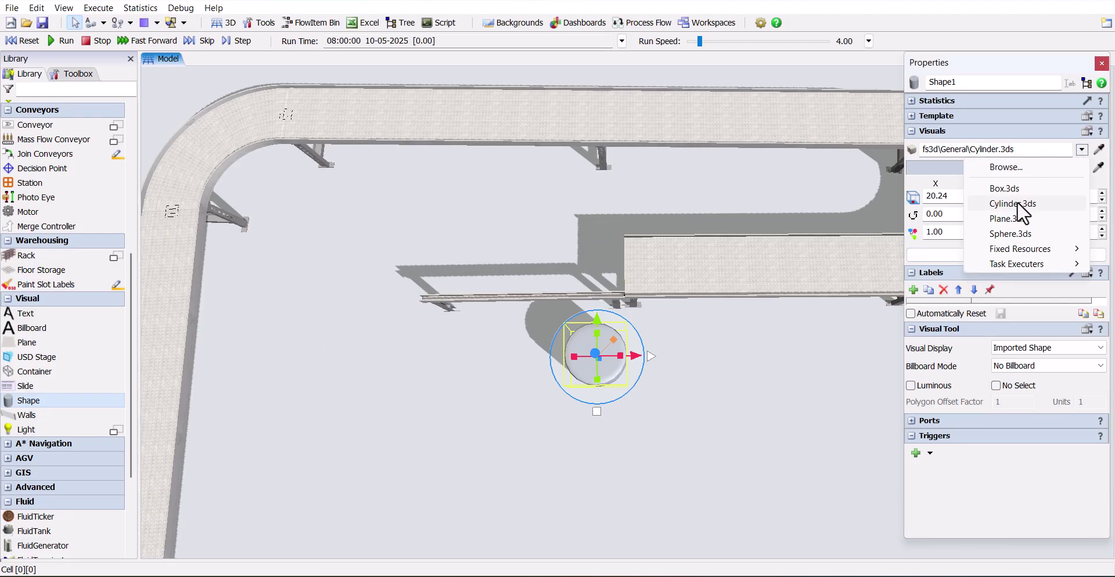
left_click(1005, 189)
left_click_drag(620, 356, 667, 357)
- Move the box over the junction of the wide and narrow conveyors and edit its name
right_click_drag(611, 448, 635, 446)
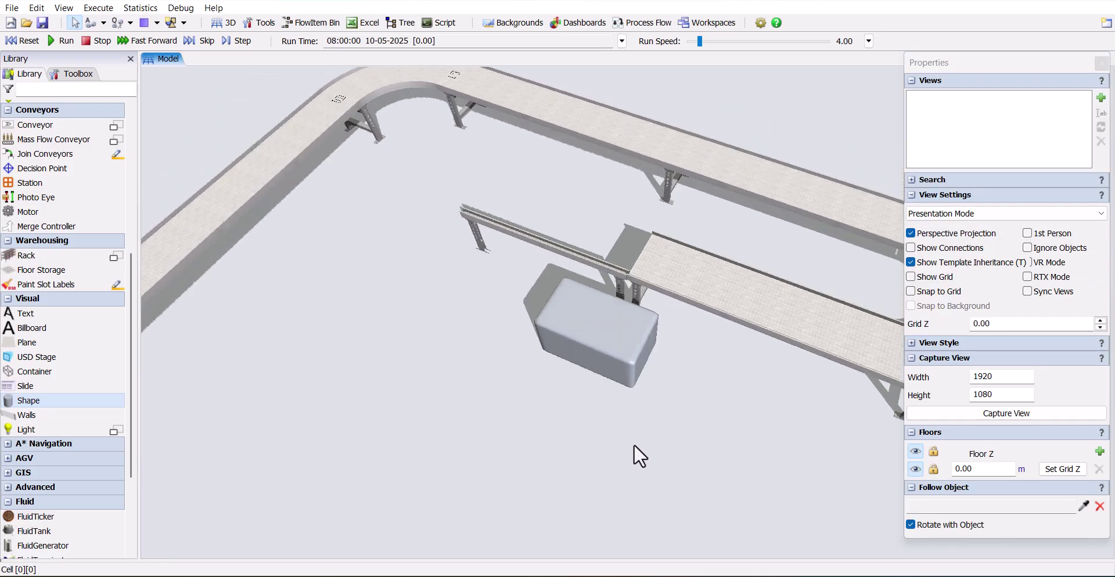
left_click_drag(605, 319, 596, 310)
right_click_drag(749, 381, 768, 395)
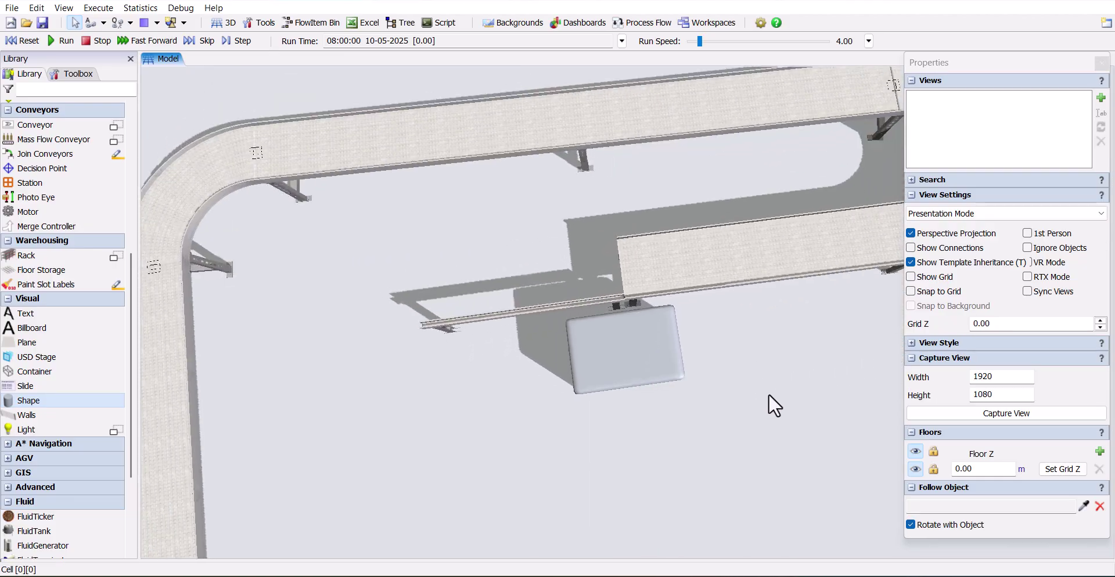
left_click_drag(582, 324, 569, 284)
left_click(922, 82)
type("O")
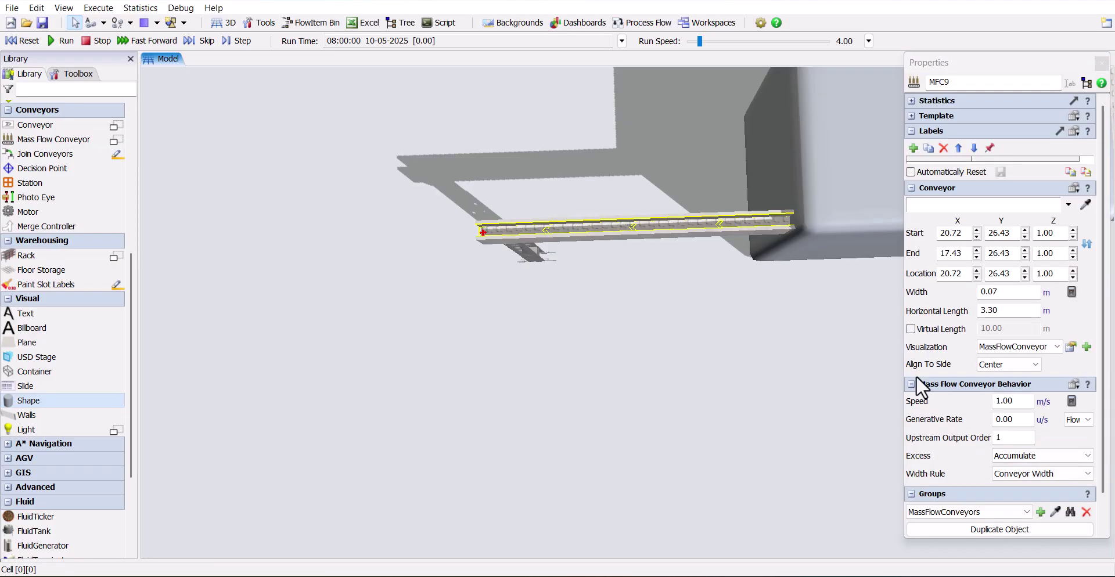
- Set the narrow conveyor's width rule to Number of Lanes, keeping its excess option at Accumulate
left_click(1036, 459)
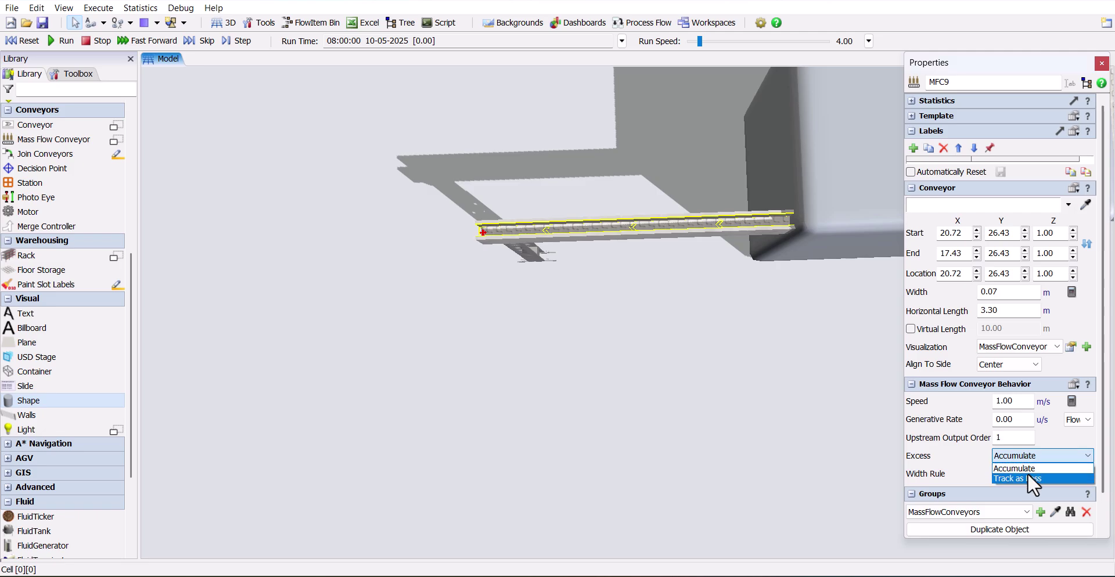
left_click(971, 469)
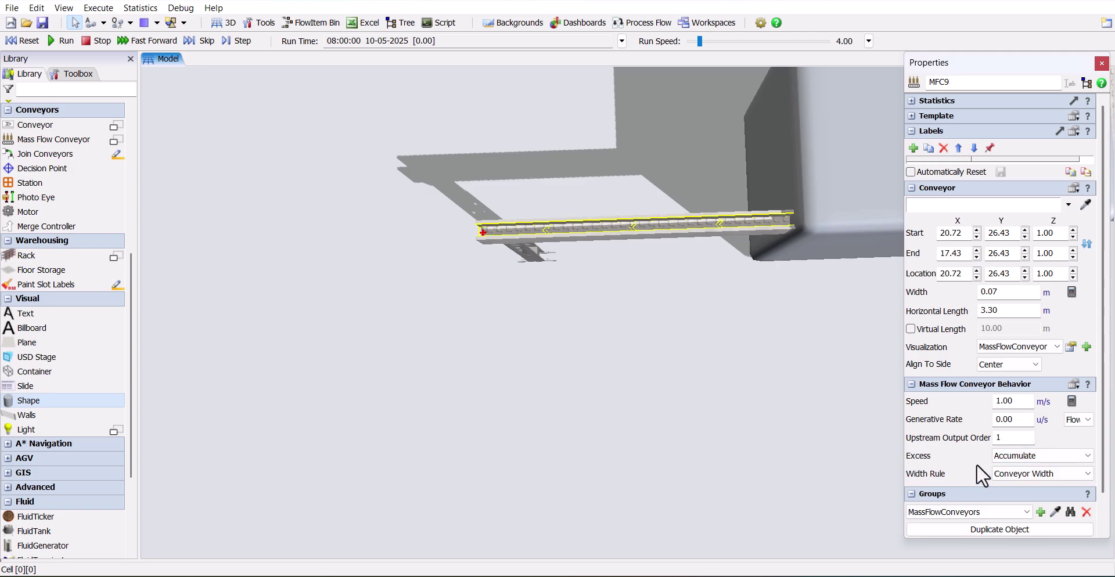
left_click(1028, 475)
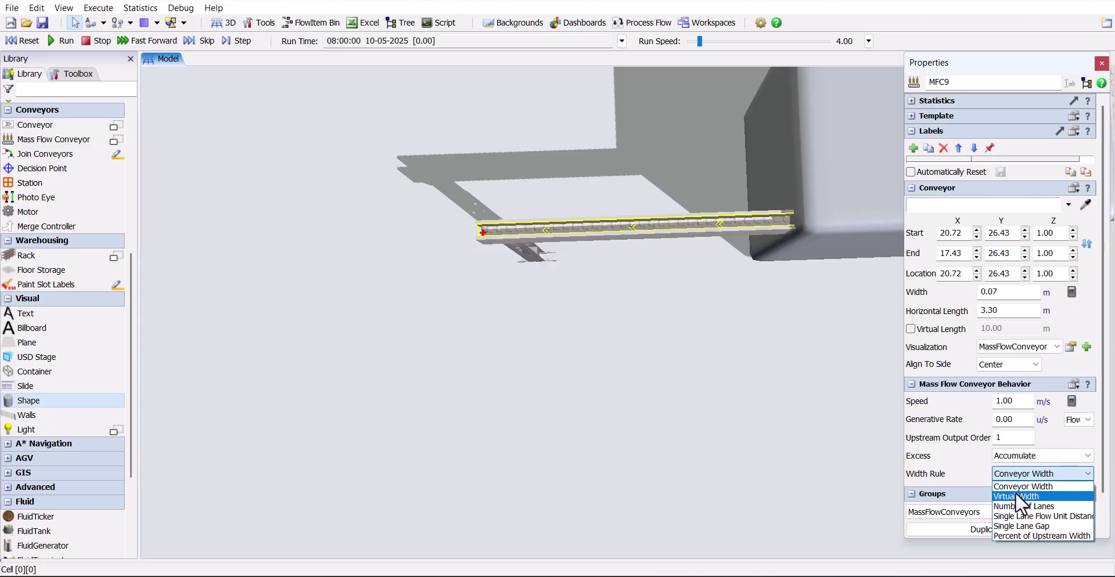
left_click(1016, 507)
left_click(294, 297)
scroll(570, 342, "down", 7)
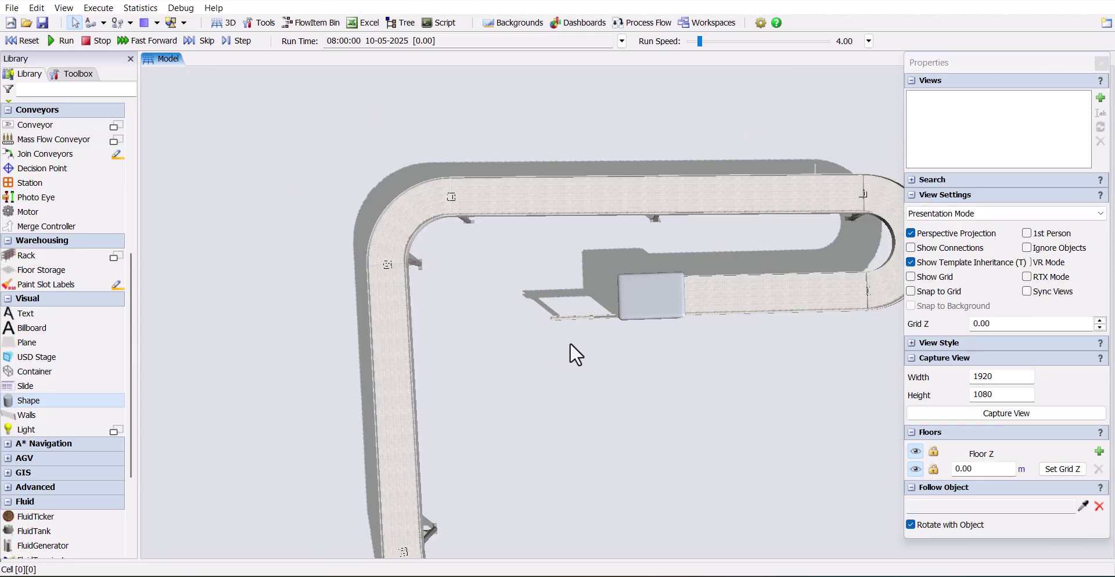
- Extend the free end of the narrow conveyor to a length of about 4.5 m
left_click_drag(551, 330, 535, 302)
scroll(536, 302, "up", 4)
scroll(587, 302, "down", 1)
left_click(602, 283)
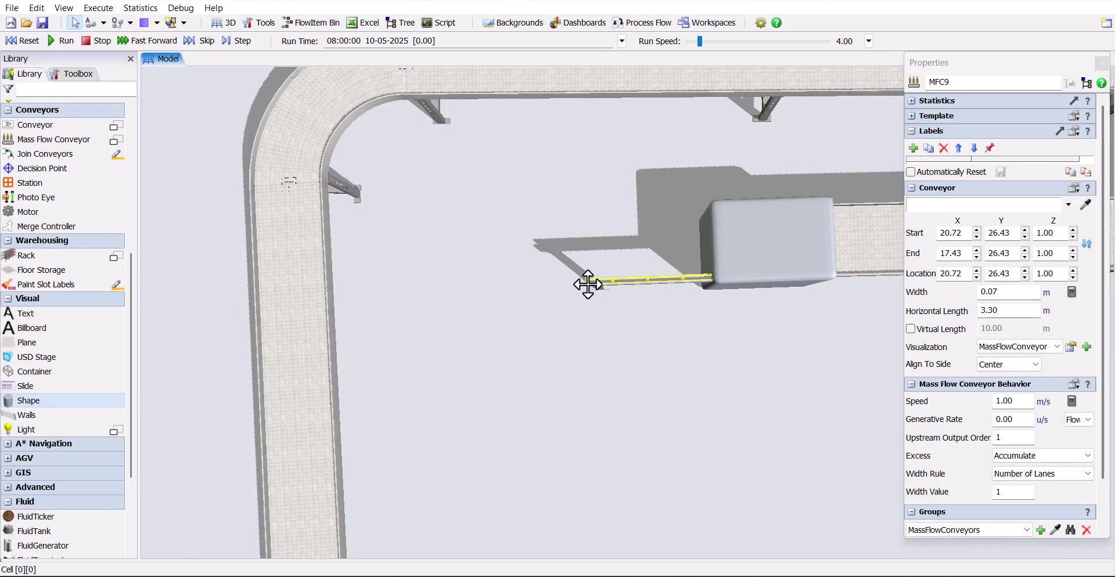
left_click(587, 286)
scroll(586, 283, "up", 6)
left_click(587, 281)
left_click_drag(587, 274, 349, 242)
left_click(349, 241)
scroll(526, 343, "down", 5)
scroll(514, 355, "up", 5)
scroll(449, 318, "down", 2)
- Duplicate the narrow conveyor, place the copy below the original, and swap the copy's start and end points
left_click(508, 249)
key("ctrl+c")
left_click(451, 351)
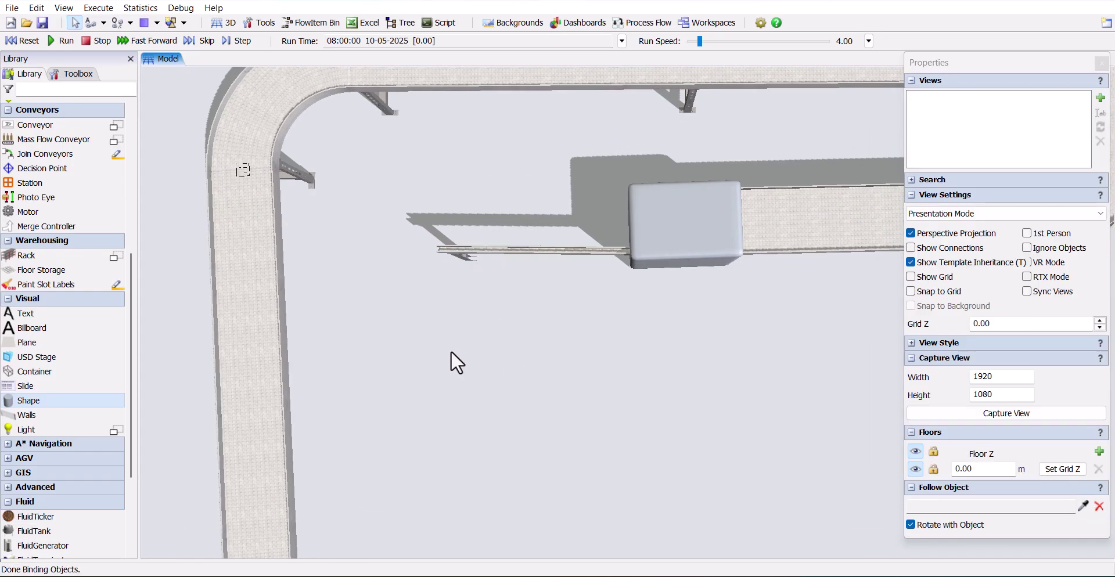
key("ctrl+v")
left_click_drag(408, 353, 687, 393)
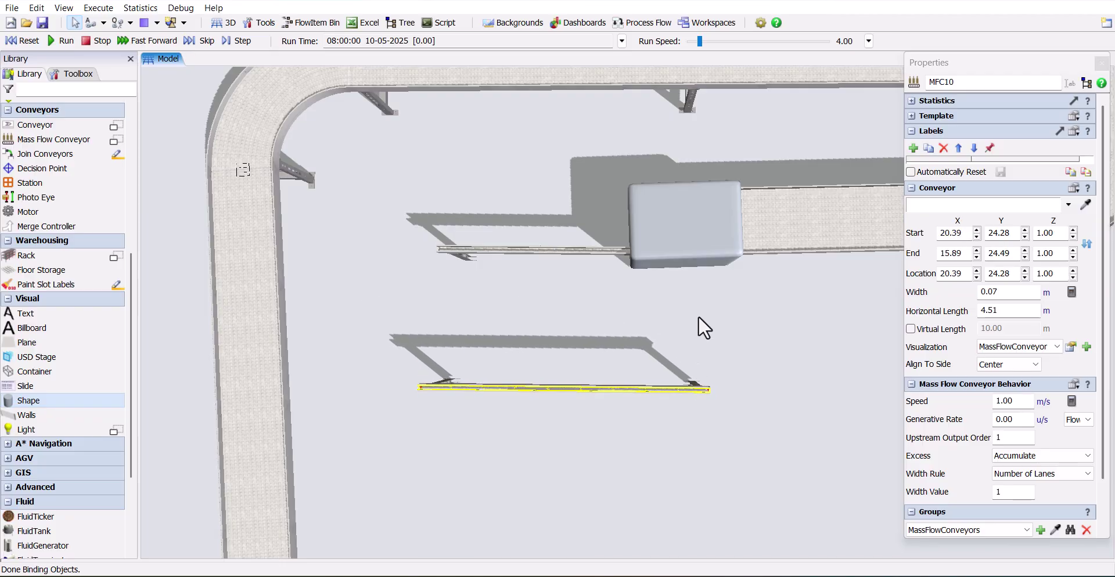
scroll(689, 349, "up", 4)
left_click(1087, 244)
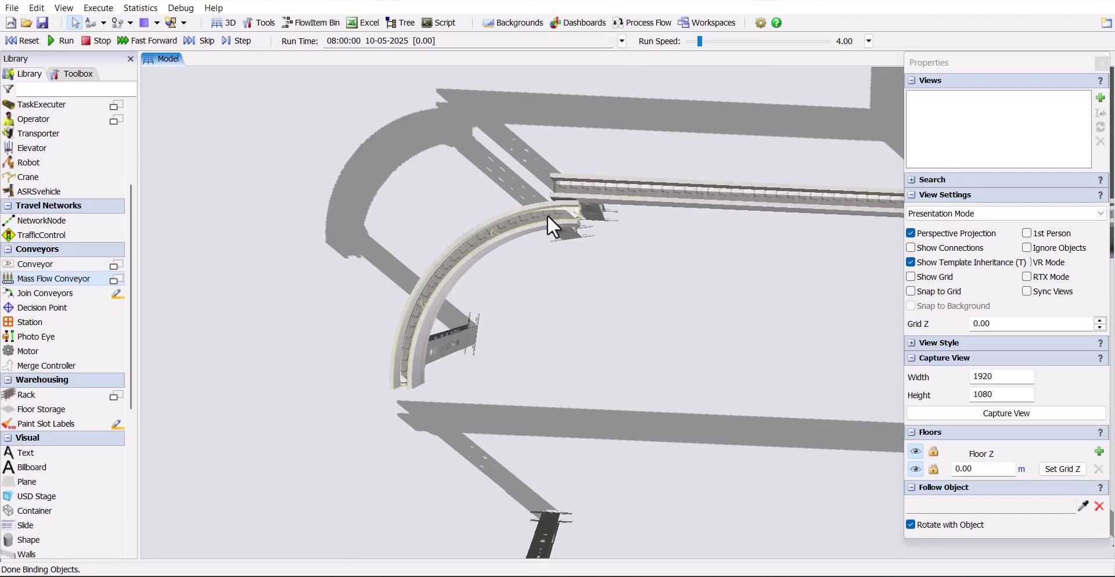
- Adjust the curved narrow conveyor at the upper conveyor's end and join its free end to the duplicated conveyor below
left_click(546, 213)
left_click_drag(537, 207, 503, 202)
left_click(586, 261)
scroll(587, 264, "down", 8)
left_click_drag(596, 276, 628, 288)
scroll(548, 274, "up", 4)
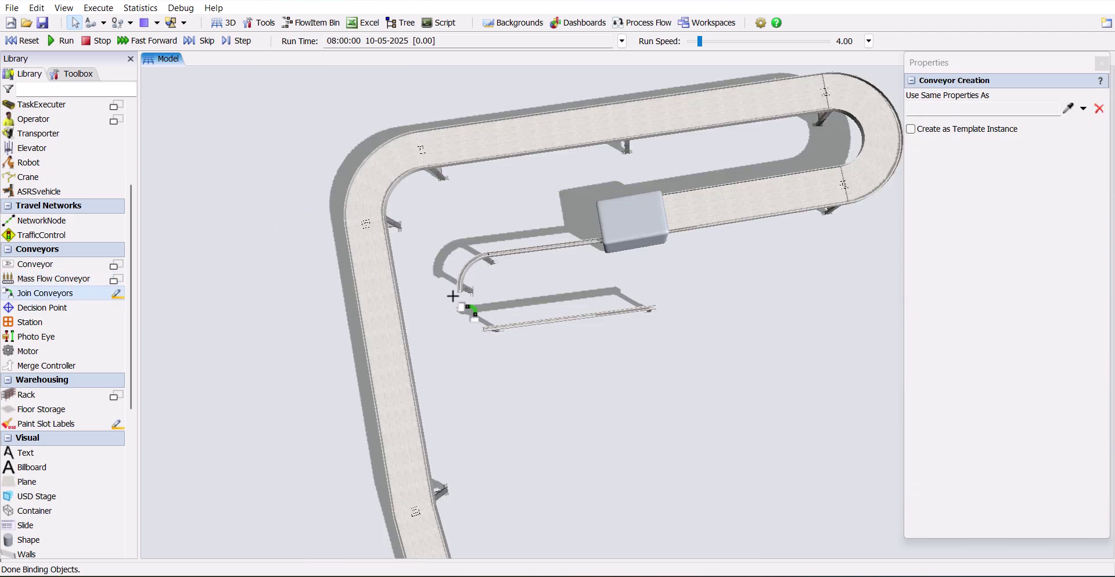
left_click(461, 291)
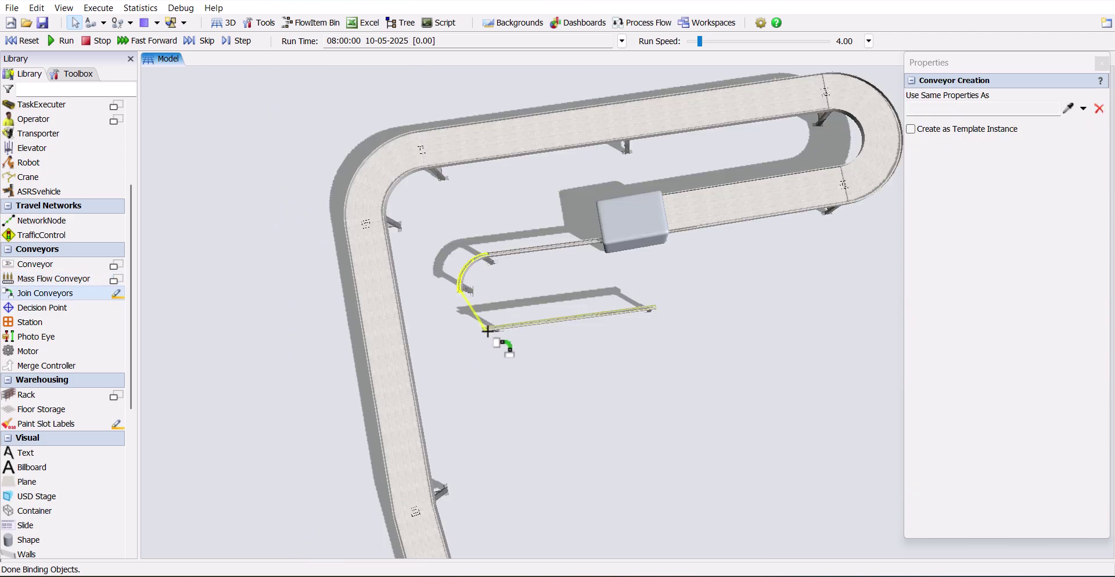
left_click(488, 331)
key("Escape")
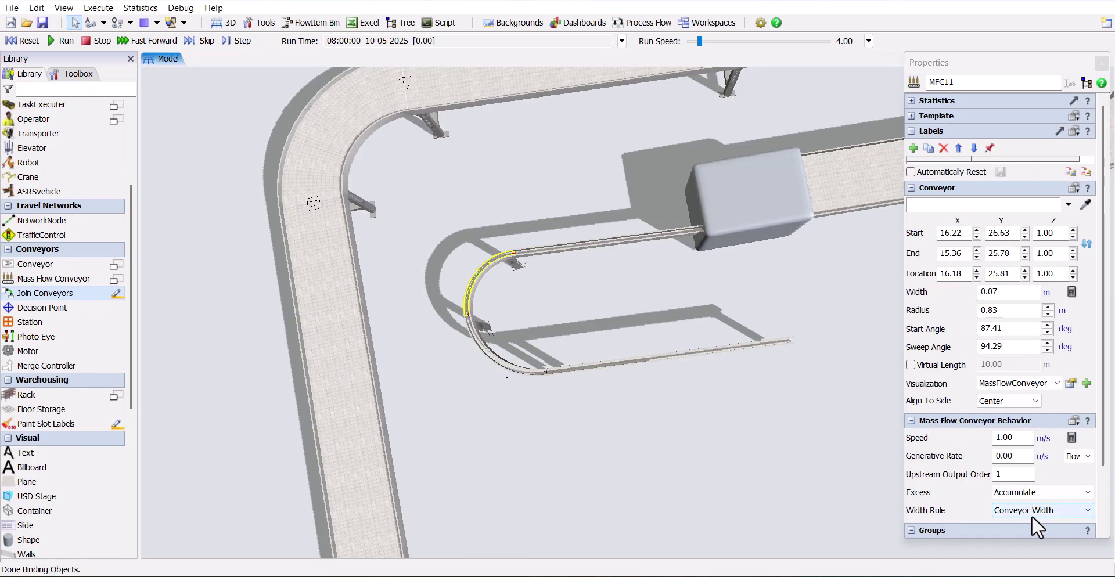
- Set the width rule of both curved narrow conveyors in the U-turn to Number of Lanes
left_click(1032, 513)
left_click(1025, 543)
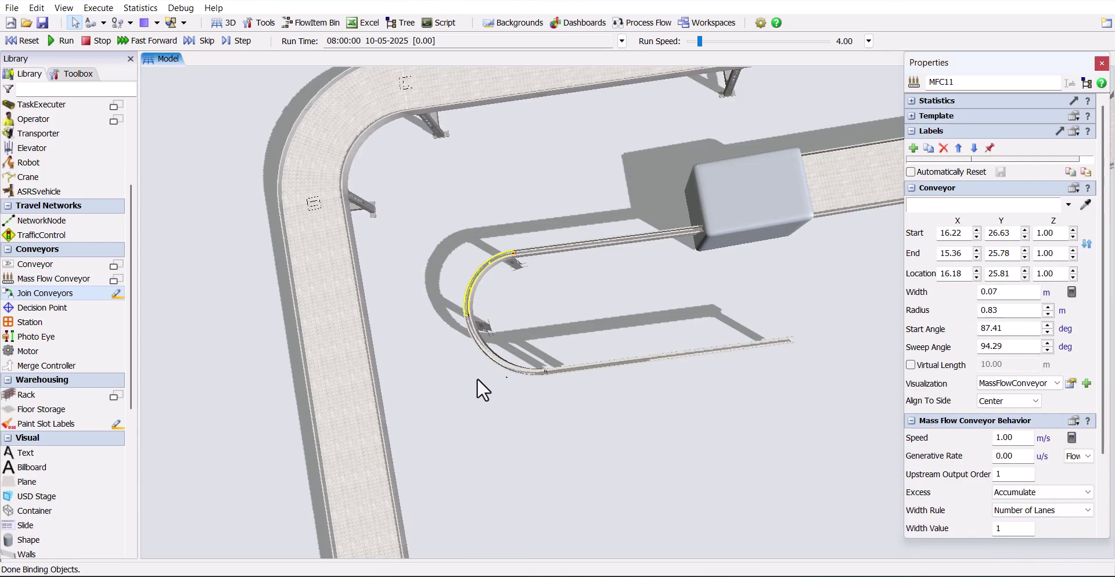
left_click(484, 347)
left_click(1067, 510)
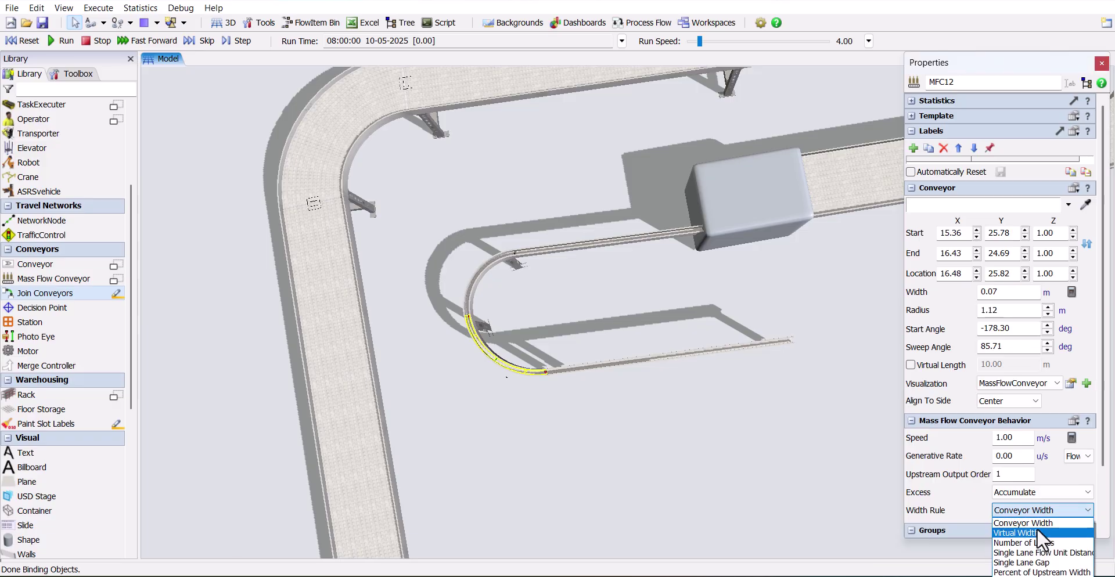
left_click(1037, 542)
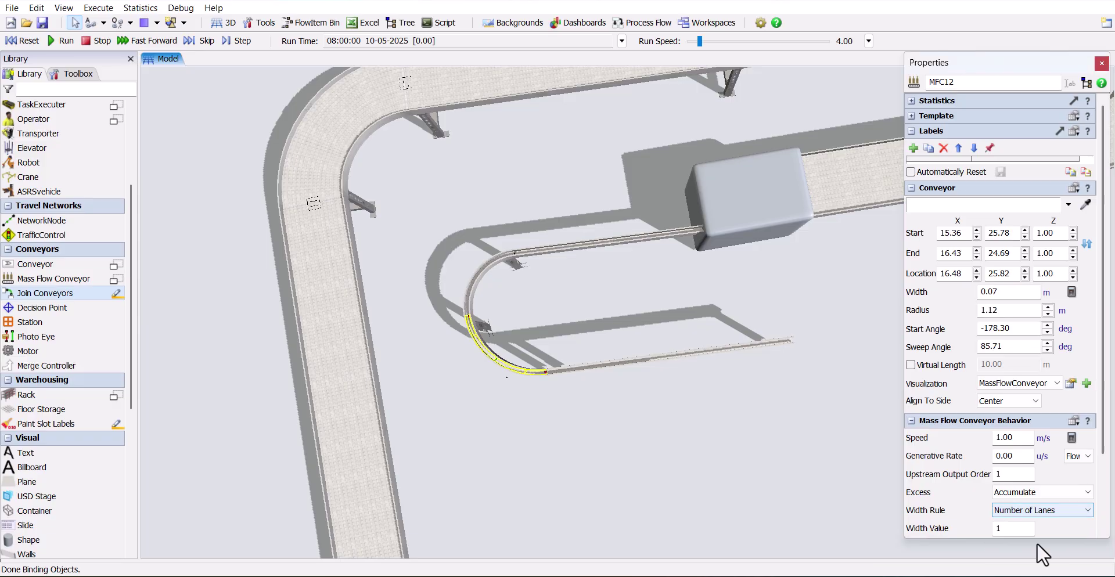
- Extend the free end of the lower narrow conveyor to a horizontal length of 12 m
left_click(574, 371)
left_click(727, 397)
scroll(726, 396, "down", 5)
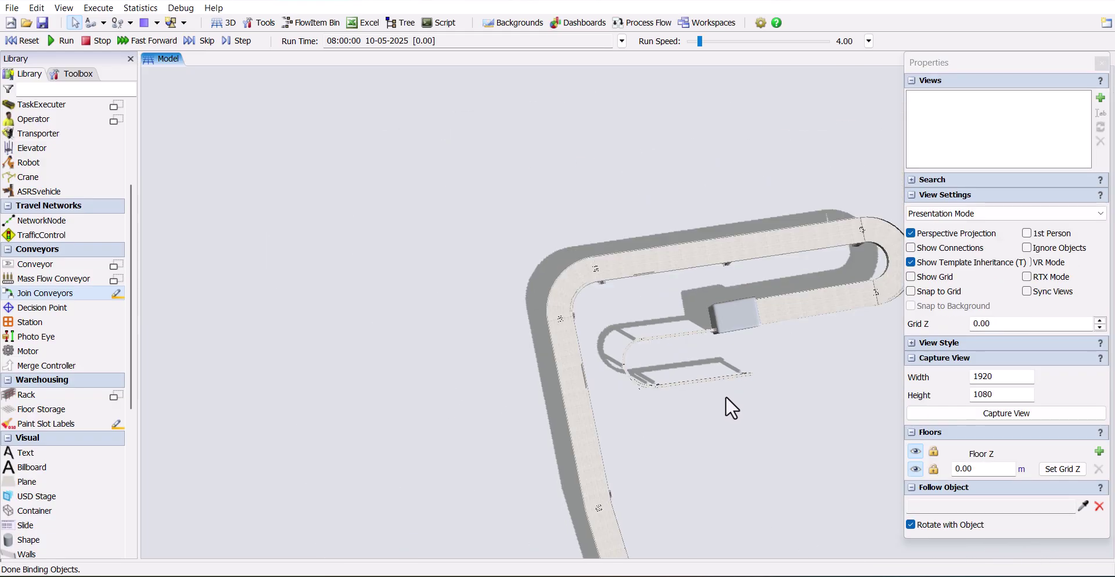
left_click_drag(722, 398, 587, 367)
right_click_drag(587, 367, 582, 361)
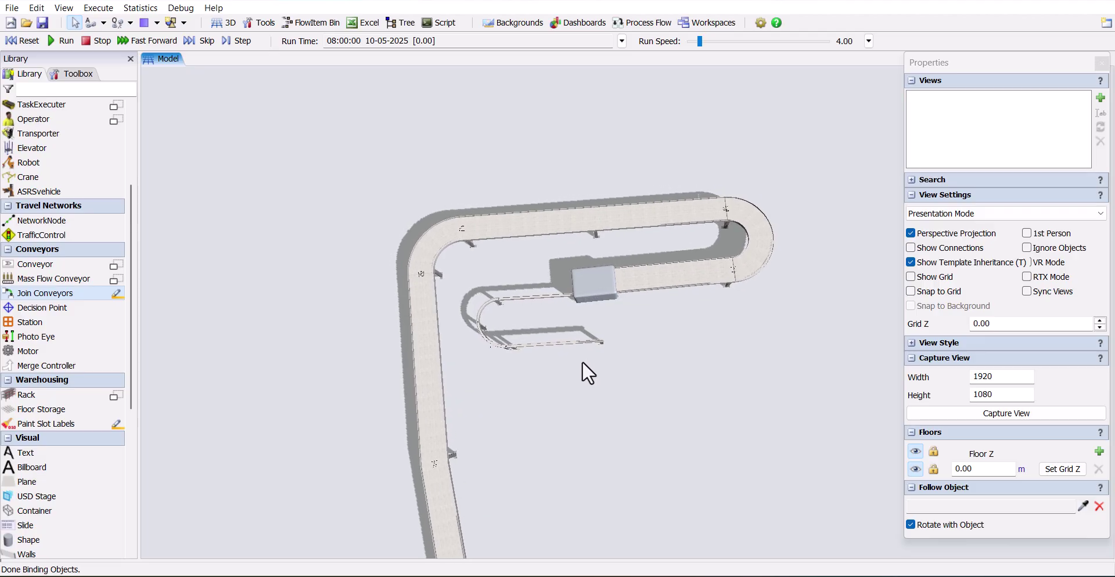
right_click(626, 344)
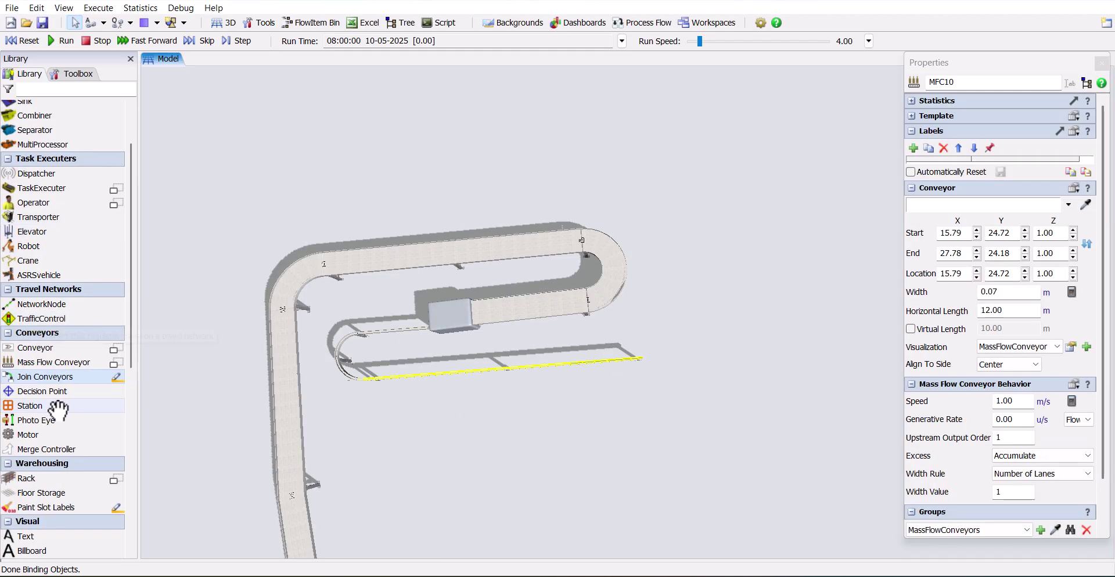
- Add a cylinder Shape beside the free end of the long narrow conveyor and name it Filler
scroll(56, 410, "down", 3)
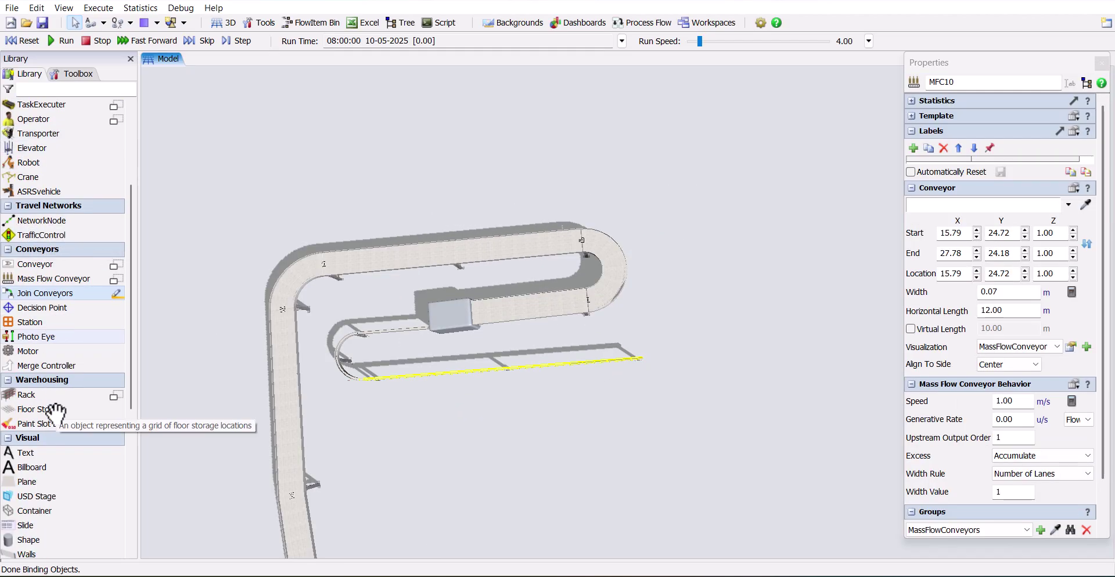
left_click(38, 540)
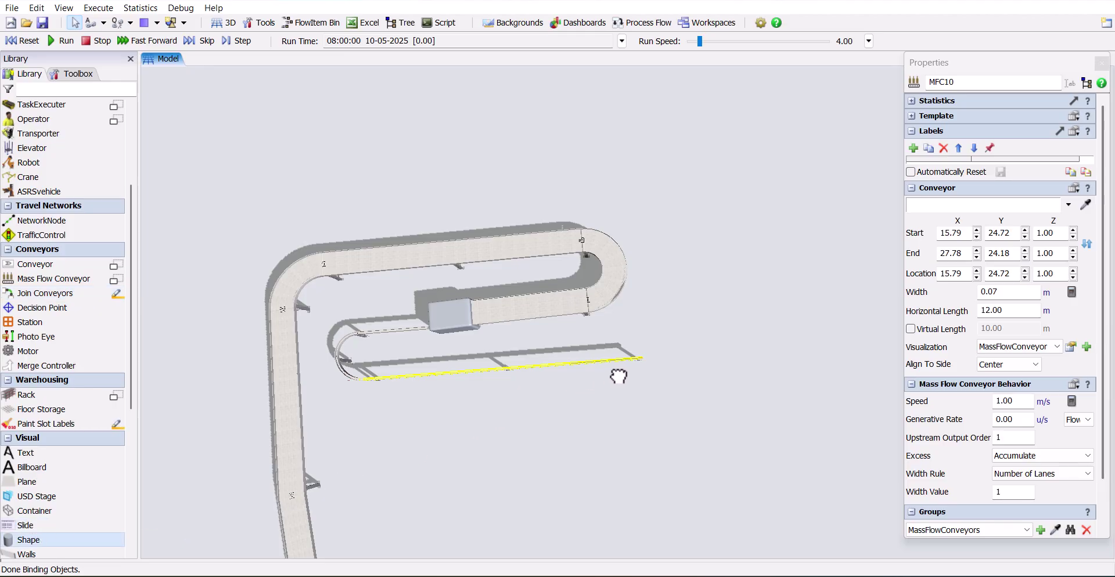
scroll(627, 375, "up", 2)
left_click(645, 383)
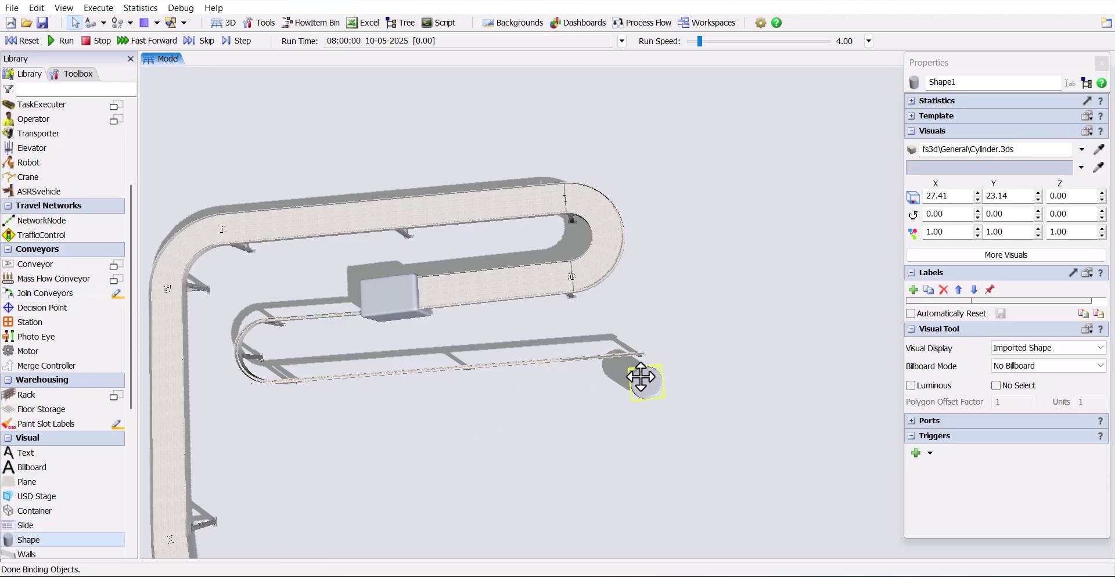
double_click(981, 79)
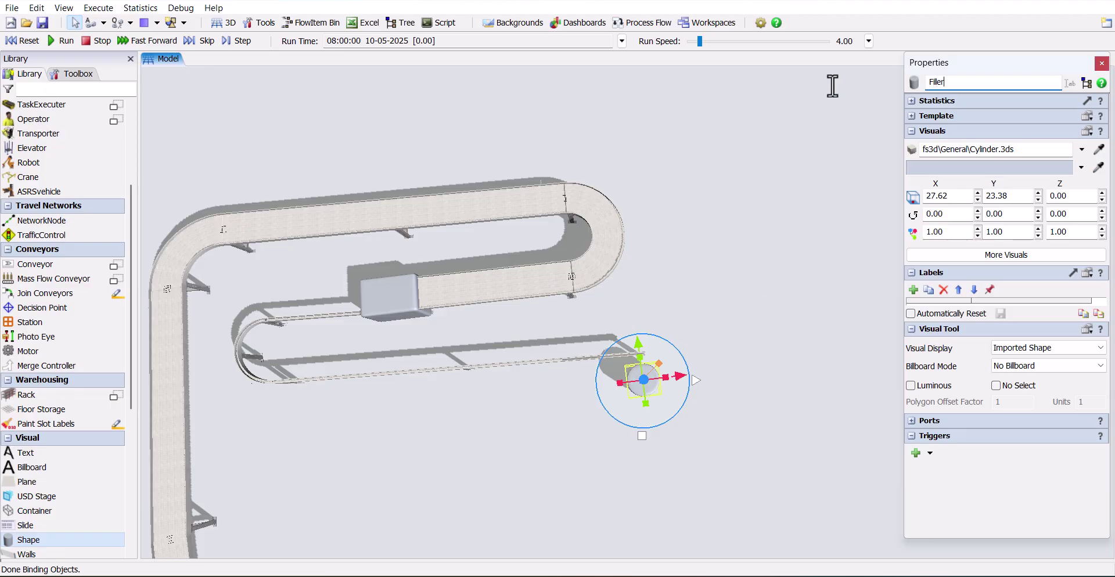
left_click(657, 250)
- Duplicate the 12 m narrow conveyor and position the copy on the other side of the Filler cylinder
left_click(480, 365)
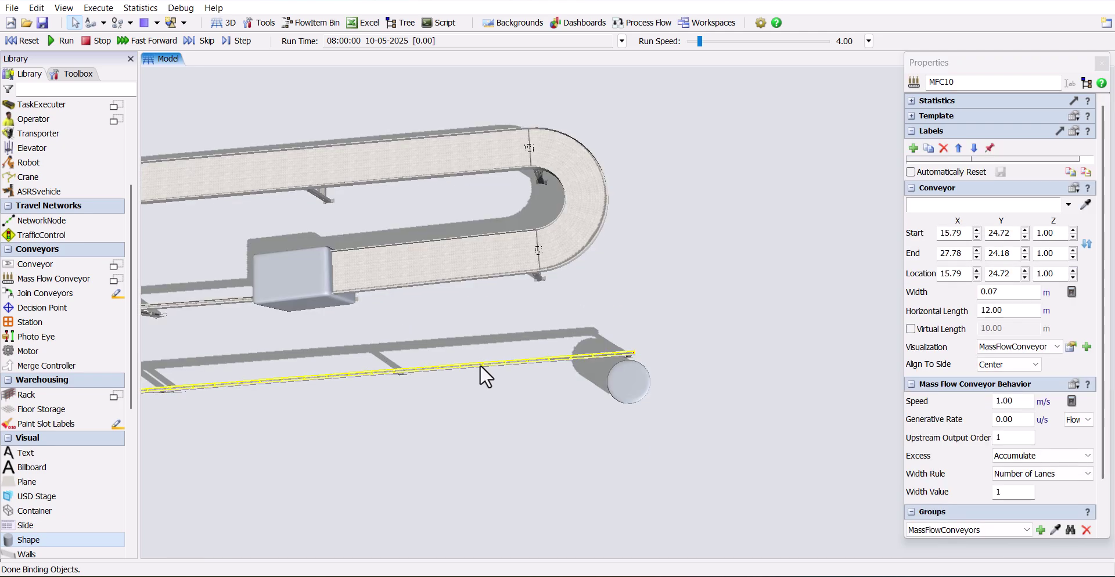
left_click(512, 431)
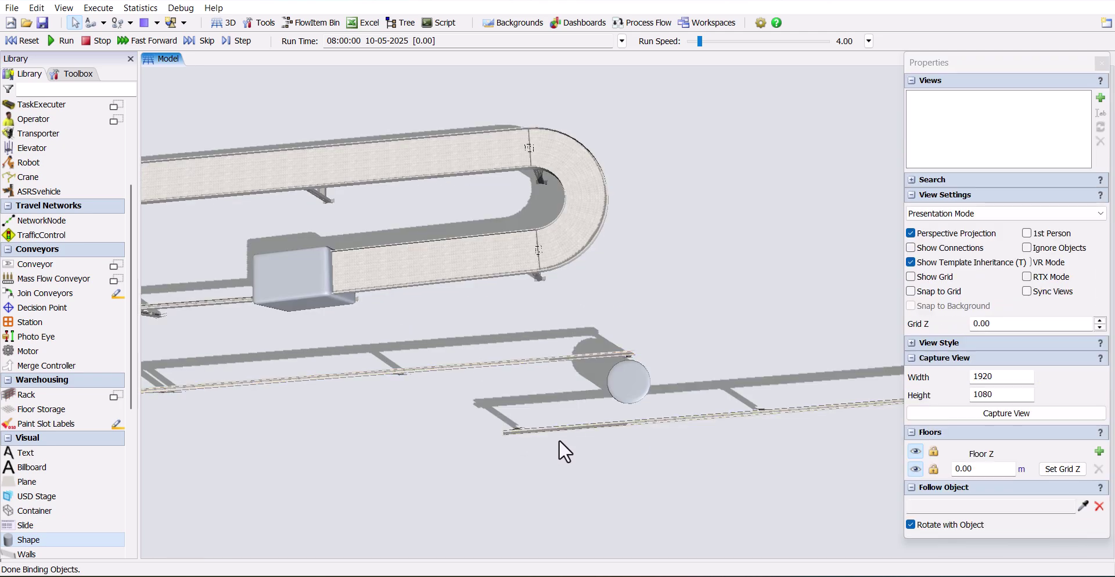
scroll(572, 443, "down", 4)
left_click_drag(615, 406, 427, 416)
scroll(427, 417, "up", 5)
- Join the ends of the two long narrow conveyors with a curve around the Filler cylinder
left_click(104, 295)
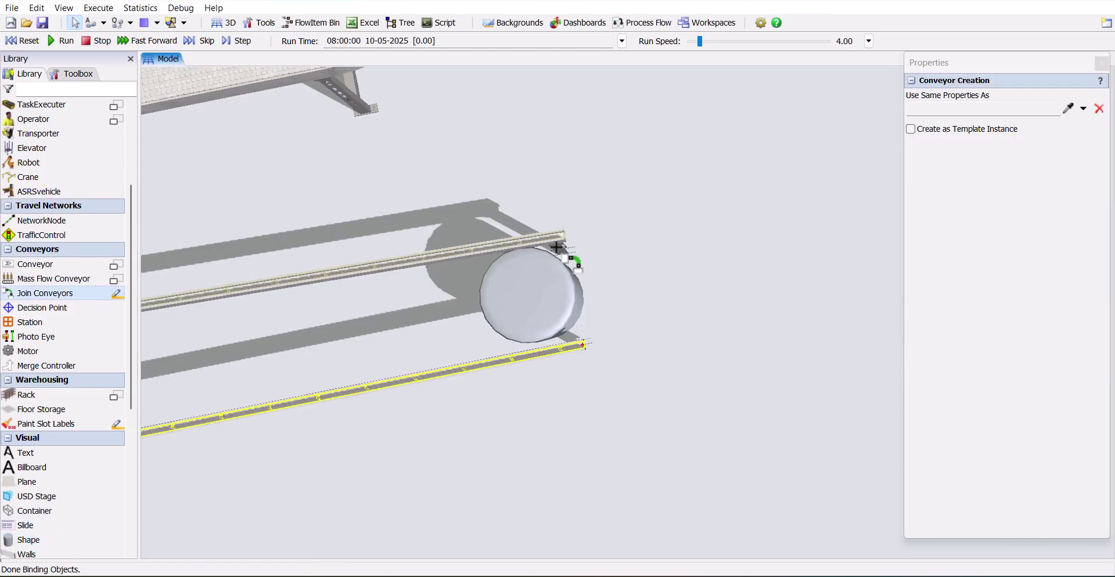
left_click(561, 238)
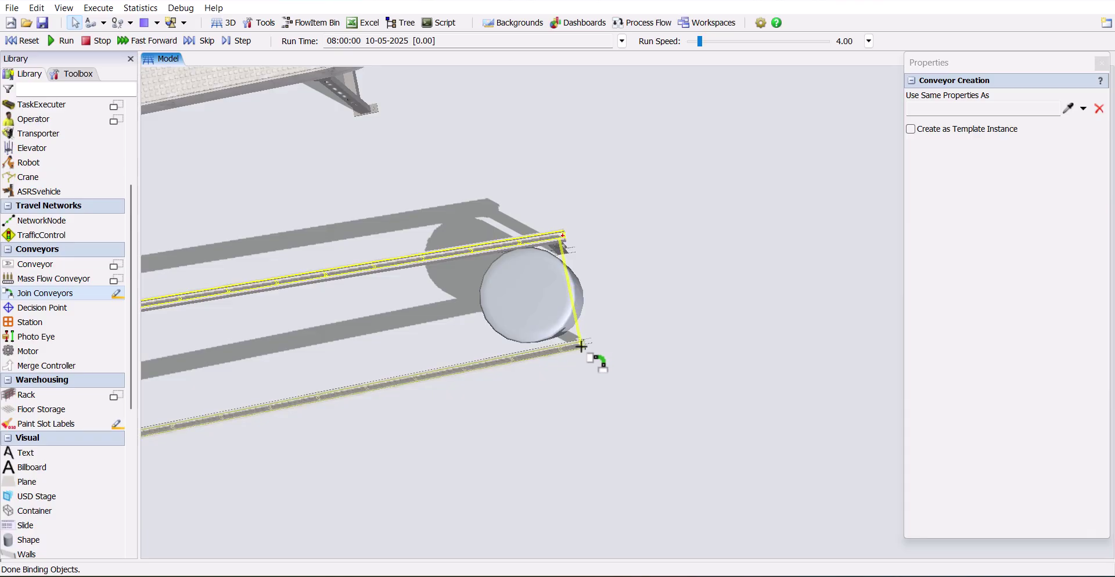
left_click(582, 344)
key("Escape")
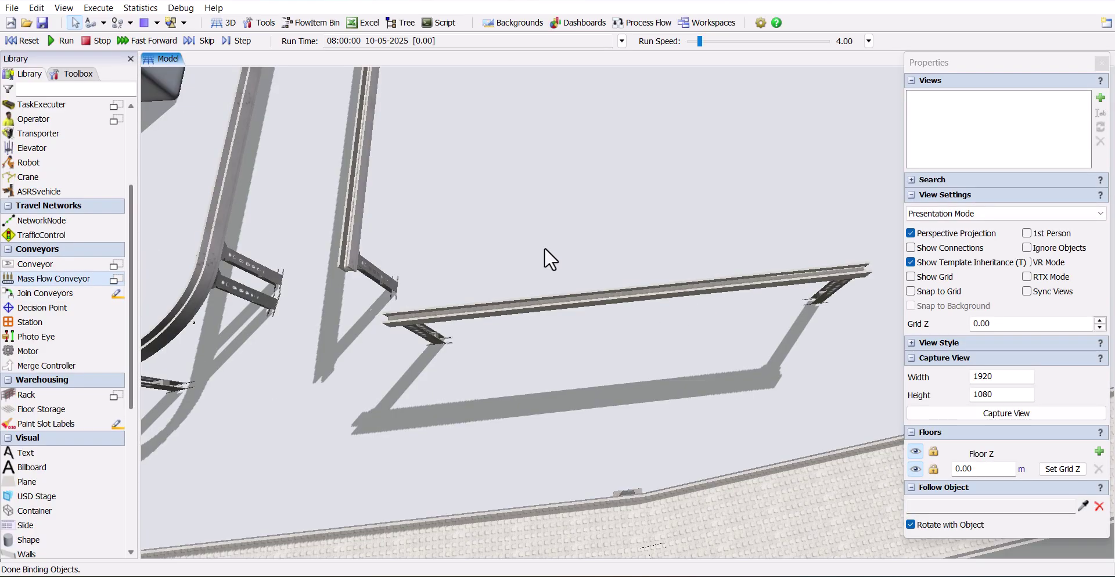
- Set the width rule of the separate 4.71 m straight conveyor to Number of Lanes
left_click(814, 280)
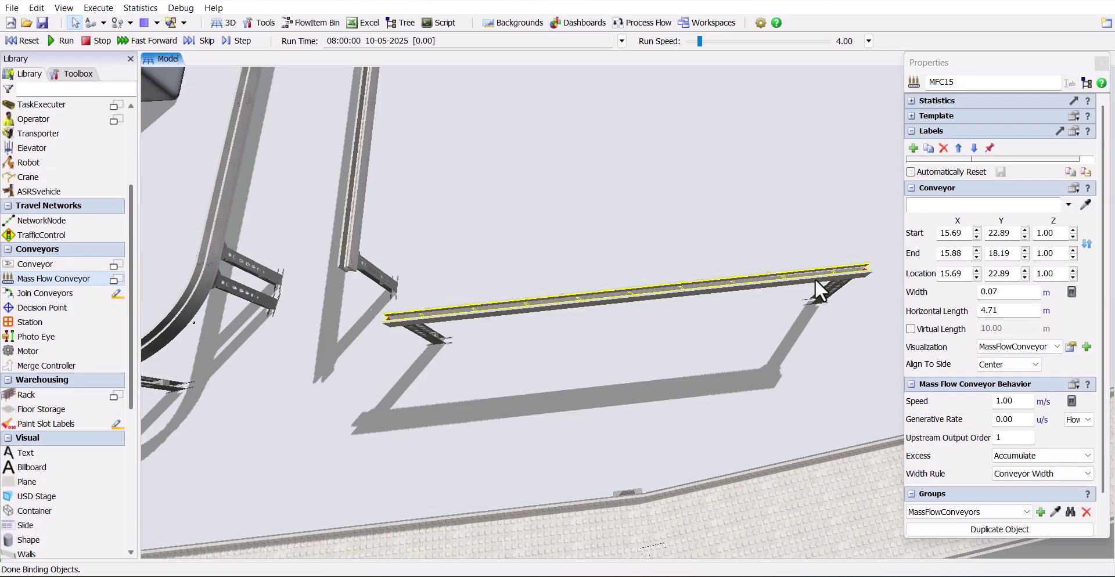
left_click(1030, 476)
left_click(1035, 508)
- Join the free end of the long return conveyor to the start of the 4.71 m conveyor
left_click_drag(497, 360, 587, 398)
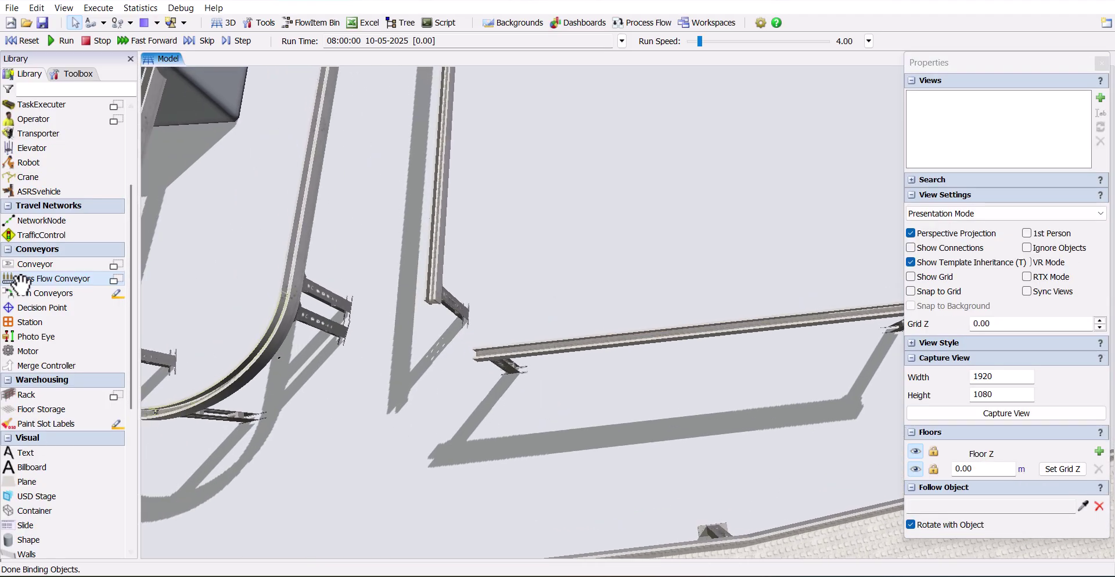
left_click(59, 294)
left_click(436, 297)
left_click(487, 355)
key("Escape")
- Add a FluidProcessor beside the 4.71 m conveyor and rotate it -90 degrees to run alongside
scroll(540, 283, "down", 5)
left_click_drag(651, 237, 567, 270)
scroll(571, 267, "up", 5)
scroll(52, 406, "down", 5)
left_click_drag(43, 494, 556, 287)
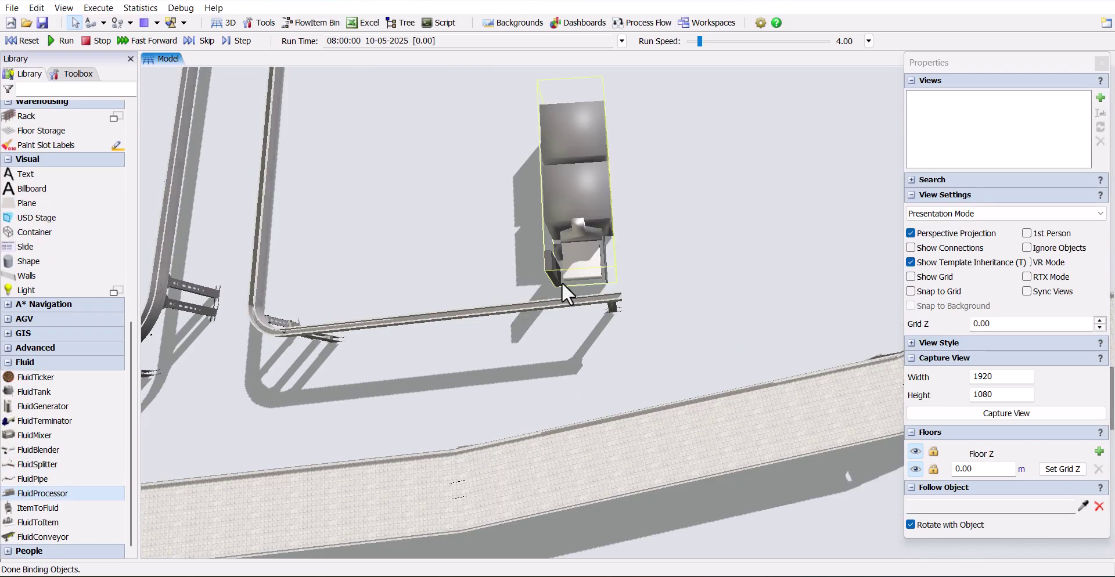
left_click_drag(586, 149, 661, 229)
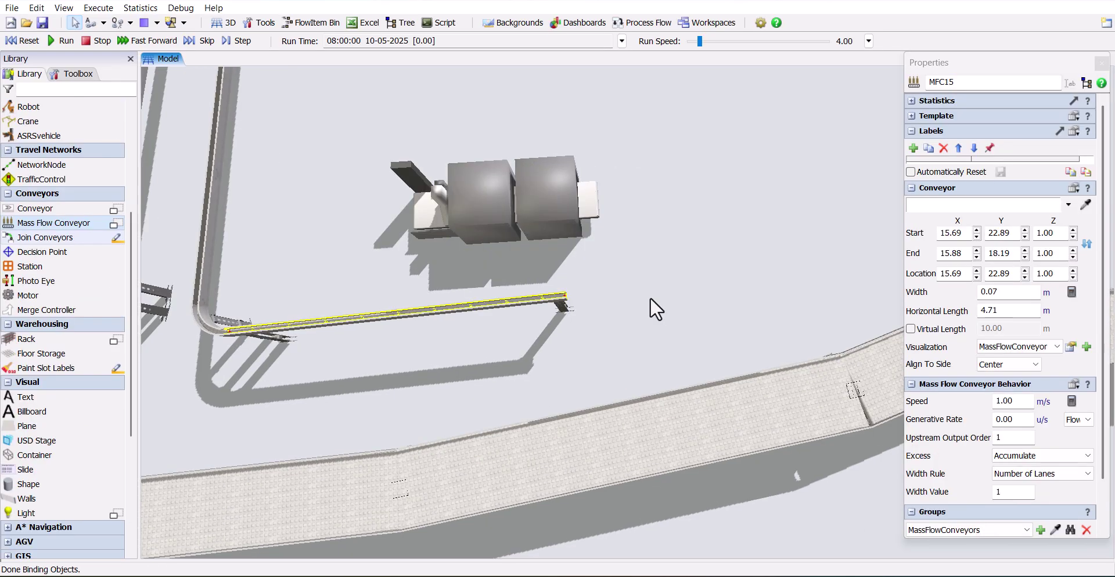
- Place a copy of the 4.71 m conveyor in line with its free end and move the FluidProcessor onto the line
left_click(661, 289)
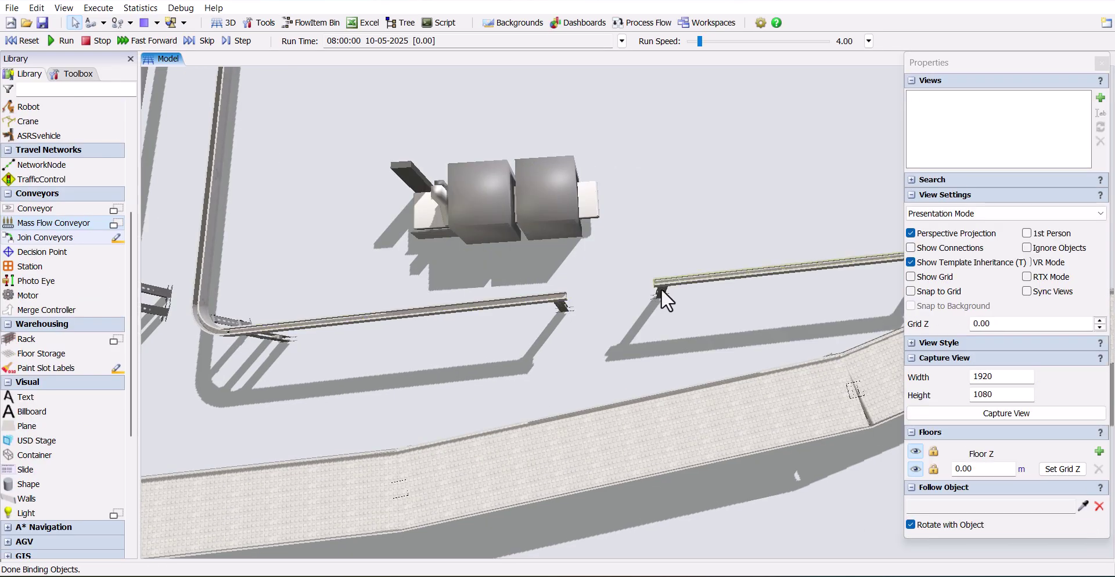
left_click_drag(658, 289, 585, 304)
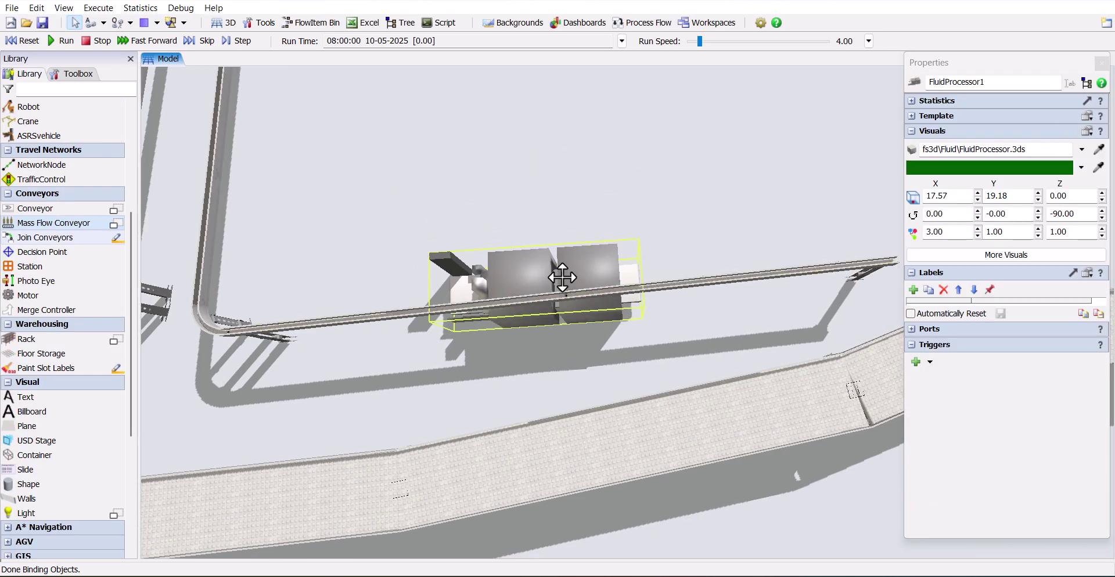
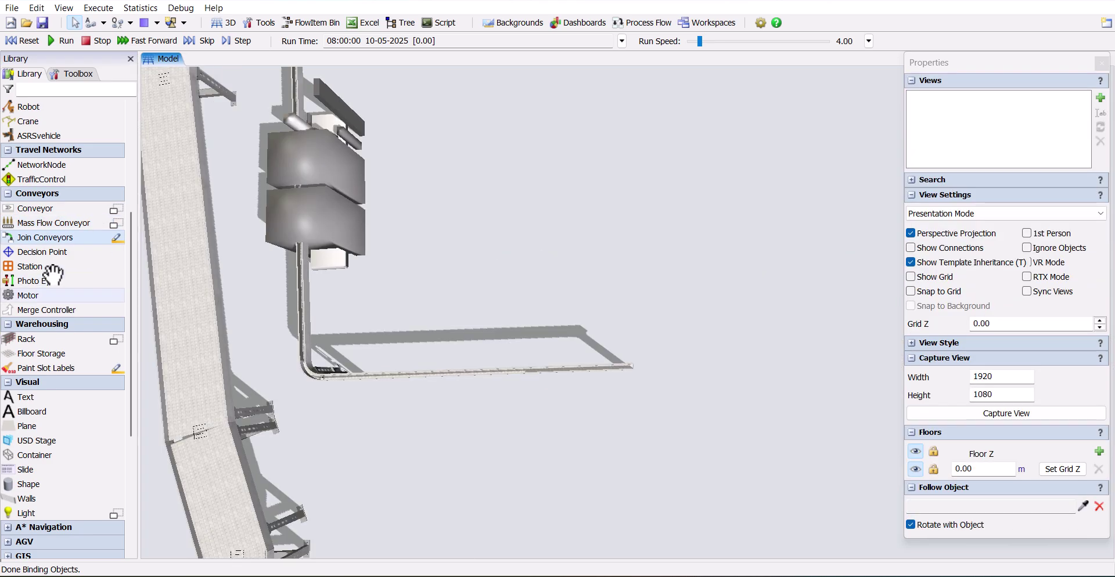
- Draw a curved mass flow conveyor with a radius of about 1.4 m just past the line's free end
left_click(41, 210)
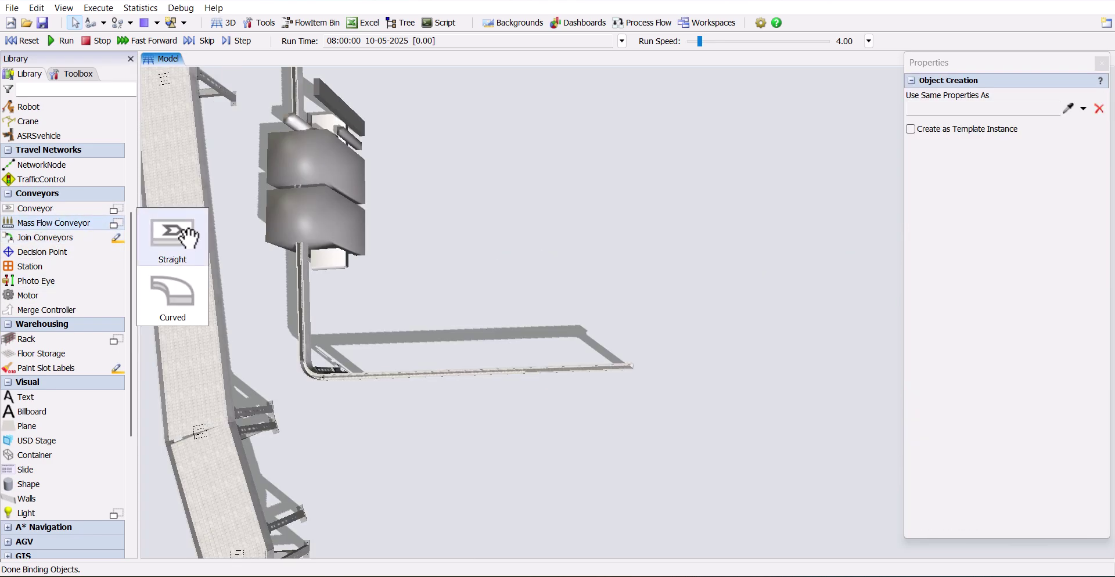
left_click(172, 293)
scroll(712, 370, "up", 3)
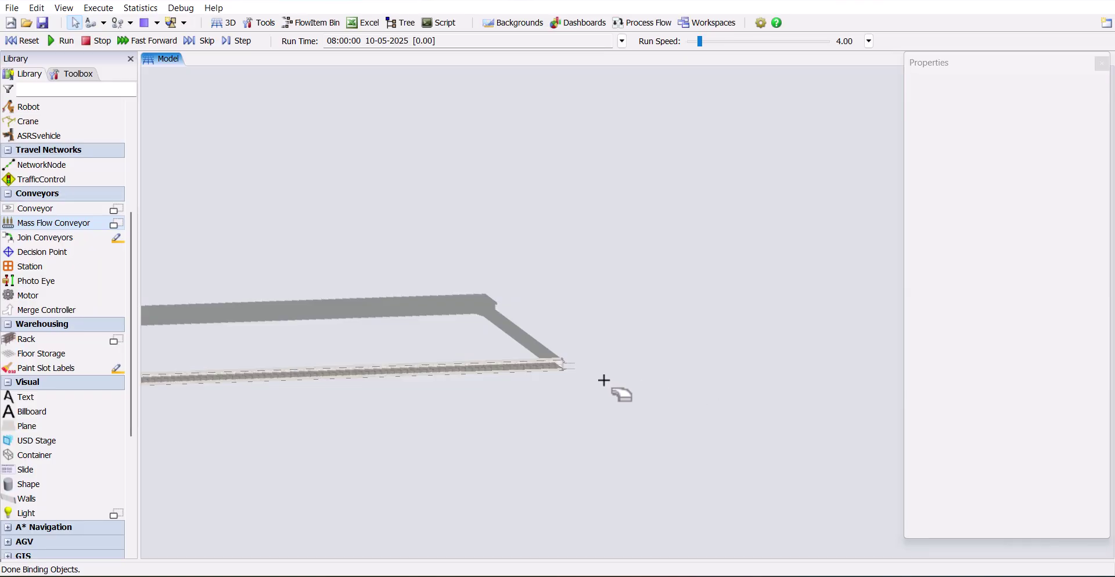
left_click_drag(587, 366, 754, 237)
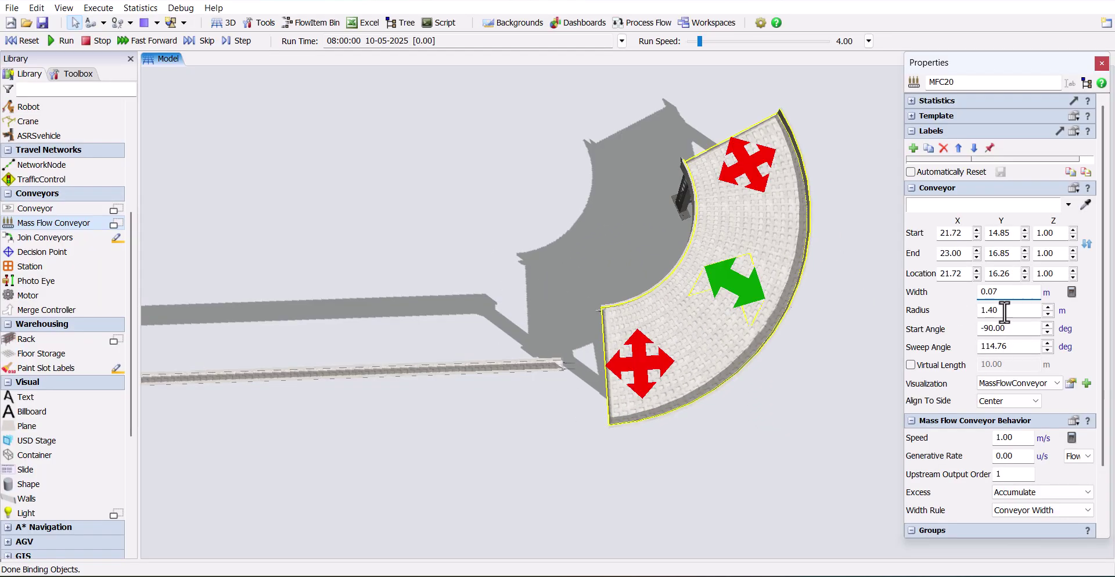
- Set the new curved conveyor's width to 0.07 m and its end height to 2.00 m
left_click(1008, 317)
double_click(1008, 347)
left_click(1057, 253)
double_click(1057, 254)
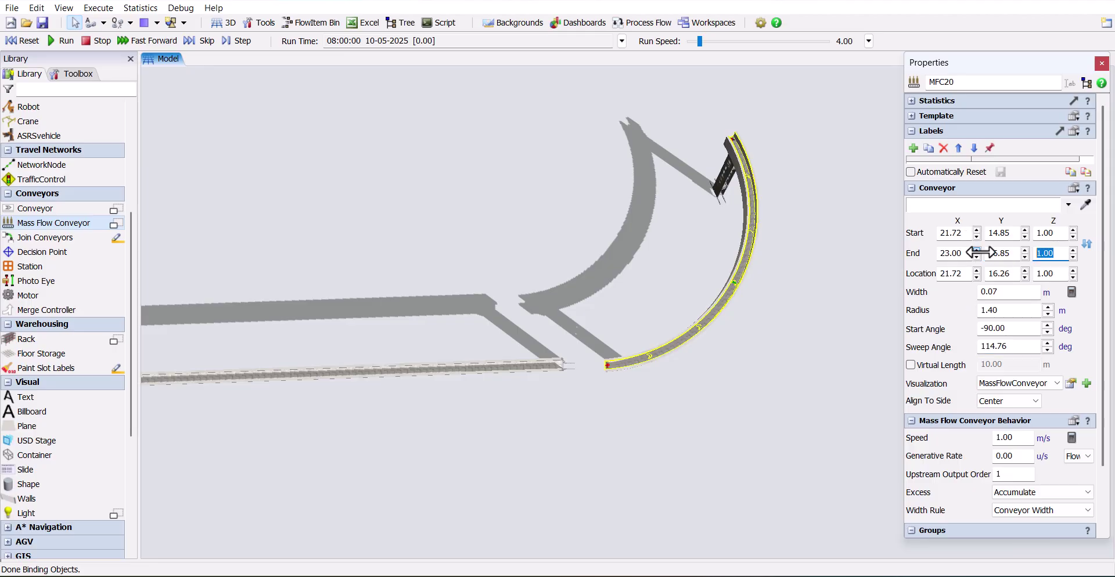
- Set the curved conveyor's sweep angle to 720 degrees to form a spiral
left_click(588, 219)
right_click_drag(598, 270, 619, 298)
left_click(618, 296)
left_click_drag(1023, 347, 953, 341)
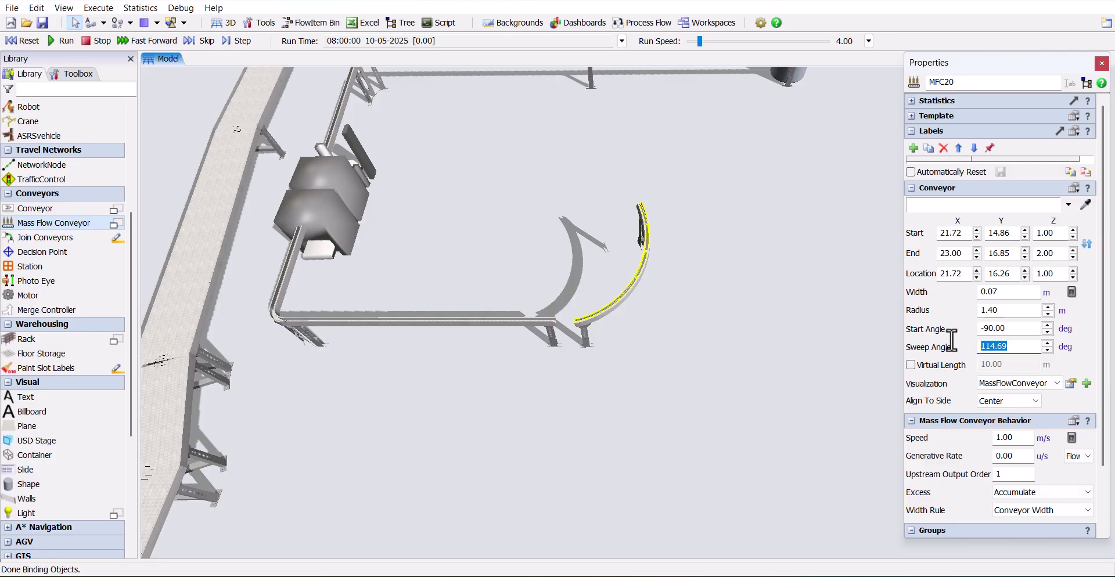
type("720")
key("Return")
- Add a straight conveyor about 10 m long at the spiral's raised exit and set its width rule to Number of Lanes
left_click(667, 330)
right_click_drag(637, 279, 605, 294)
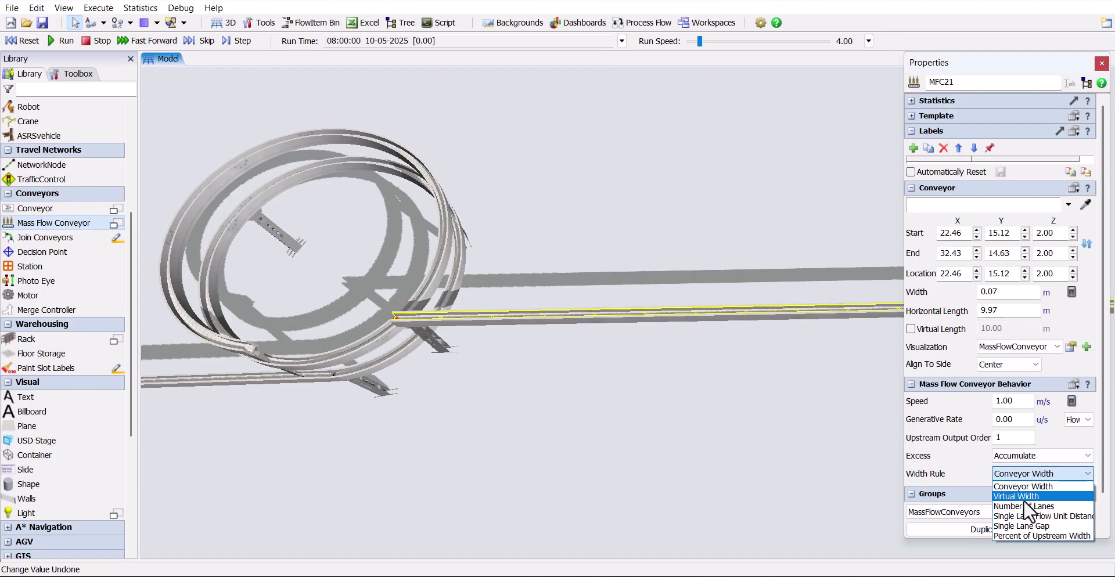
left_click(1023, 506)
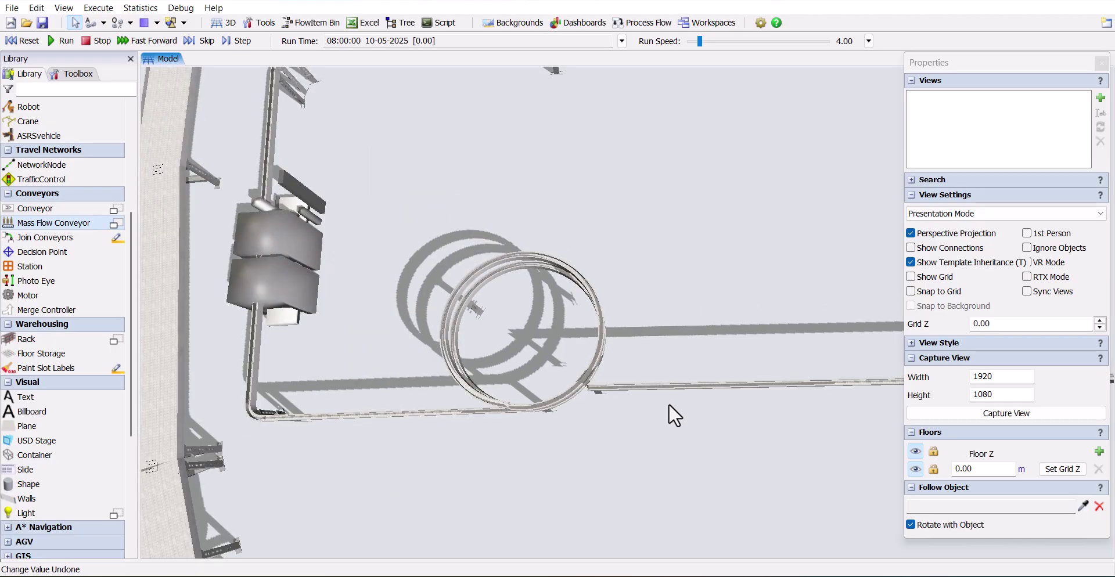
left_click(568, 403)
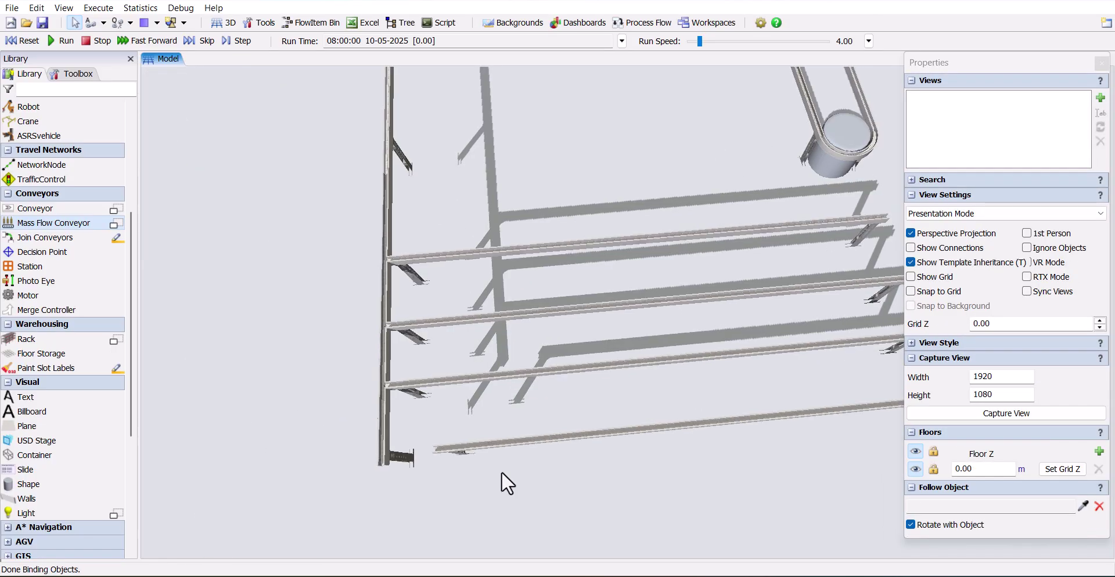
- Place a 0.50 m wide mass flow conveyor about 4.2 m long across the ends of the four parallel conveyors
right_click_drag(501, 471, 503, 452)
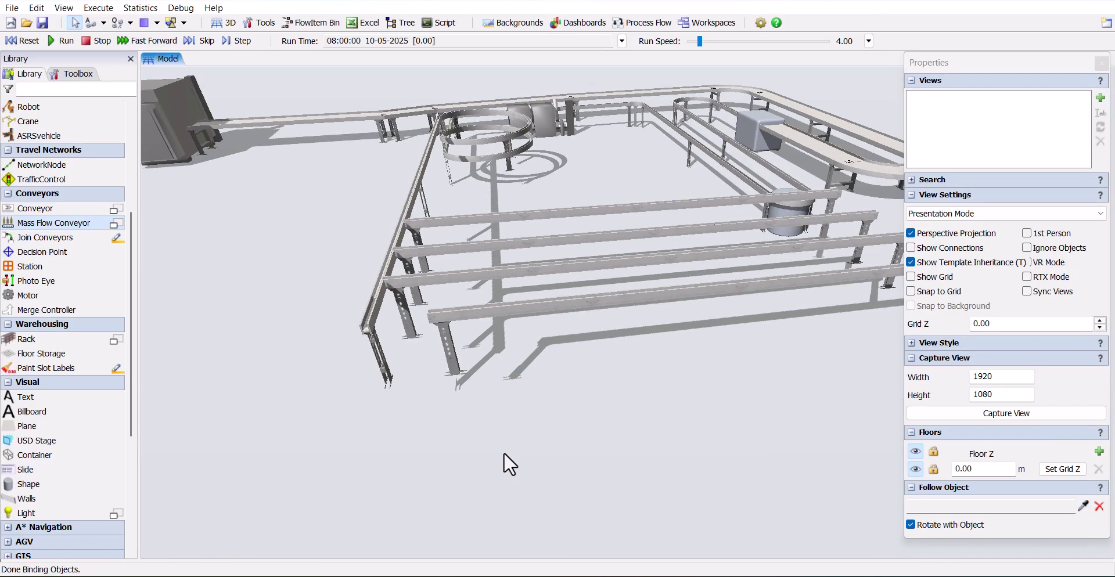
left_click(437, 329)
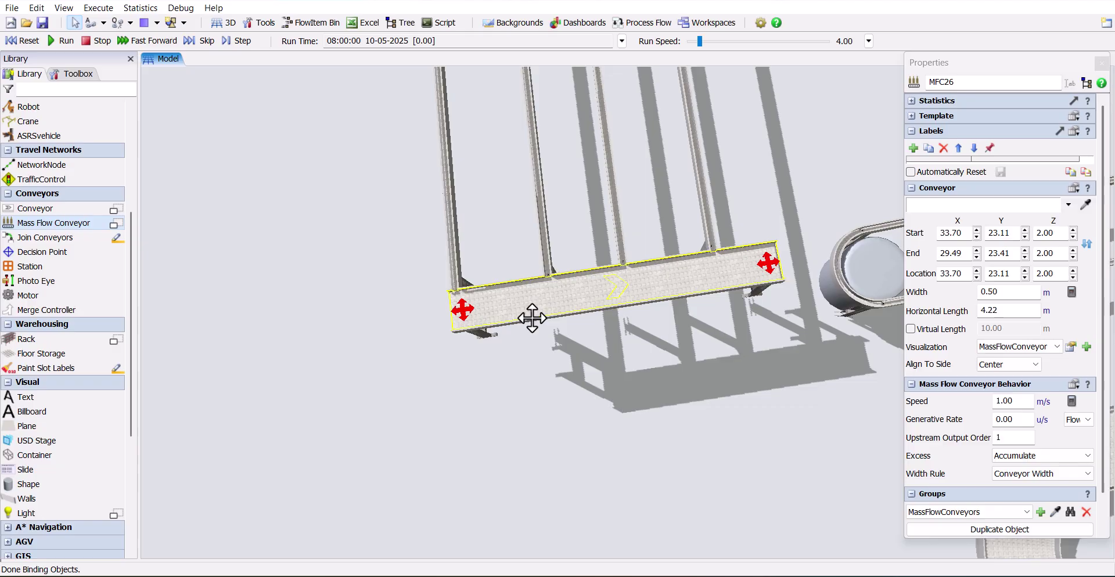
- Shorten the wide conveyor across the four lanes and move the FluidToItem machine clear of it
left_click_drag(769, 266, 726, 271)
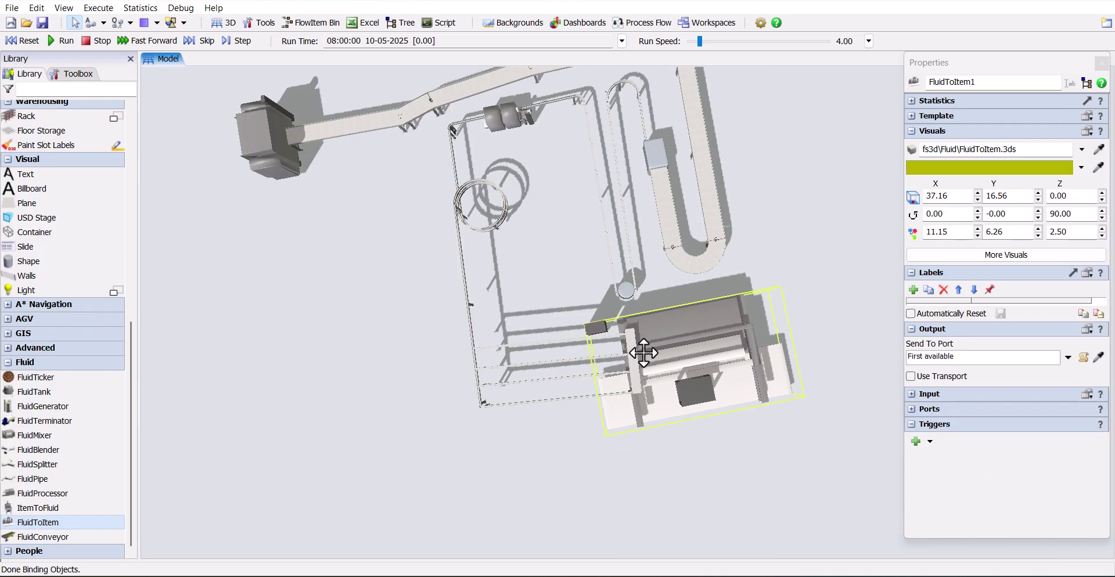
left_click_drag(644, 353, 643, 349)
mouse_move(699, 401)
left_mouse_down()
mouse_move(679, 407)
mouse_move(696, 402)
left_mouse_up()
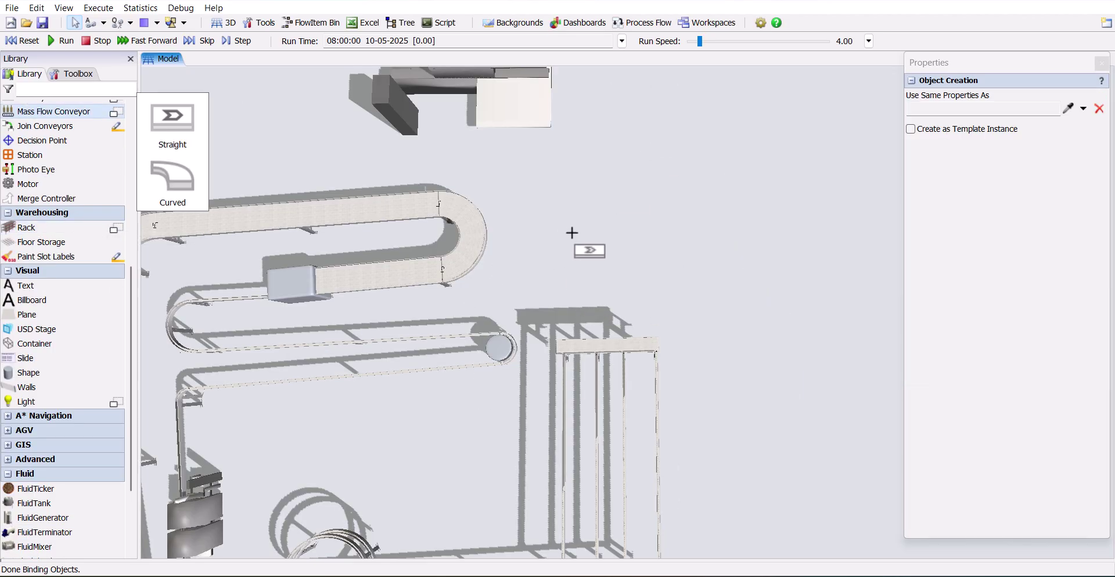
- Place a straight 1.00 m wide mass flow conveyor beyond the end of the four-lane section
left_click(560, 233)
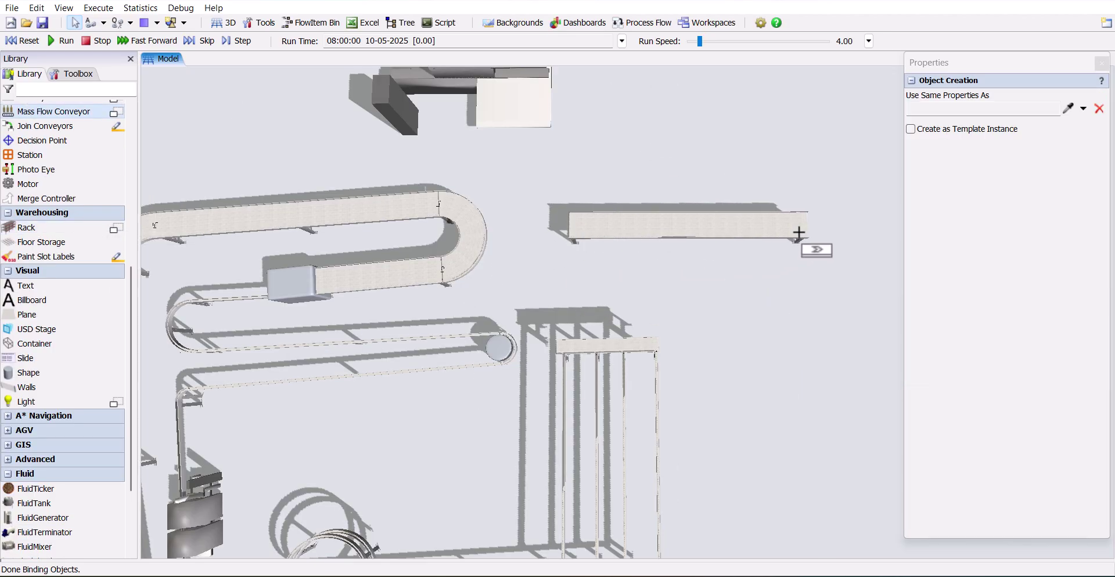
left_click(845, 229)
scroll(778, 289, "down", 5)
left_click_drag(778, 289, 731, 285)
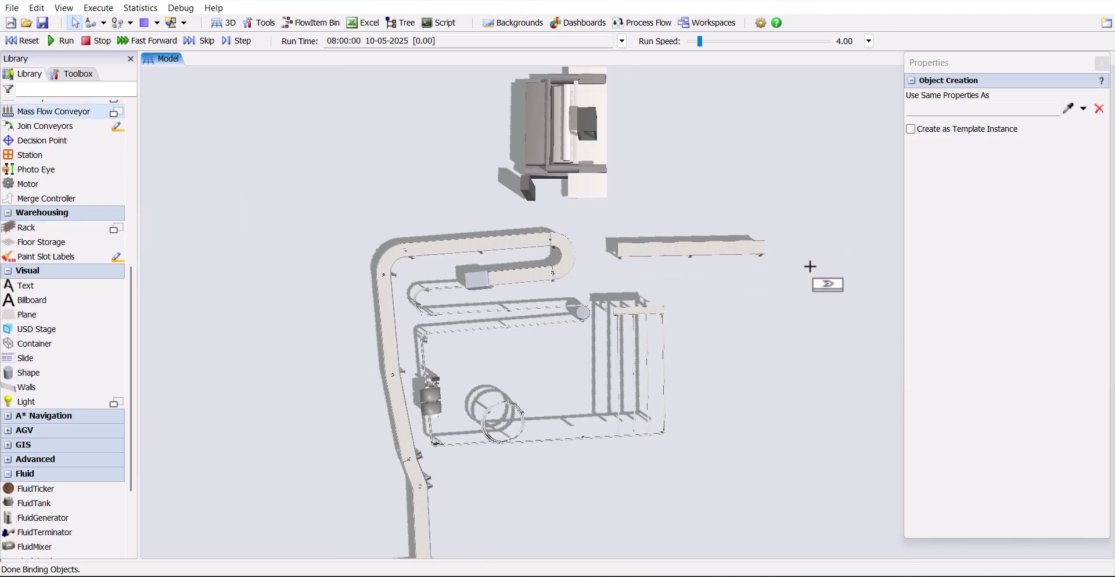
key("Escape")
- Extend the new straight conveyor with two 1.00 m wide curved mass flow conveyors that form an S-shaped bend
left_click_drag(761, 248, 762, 243)
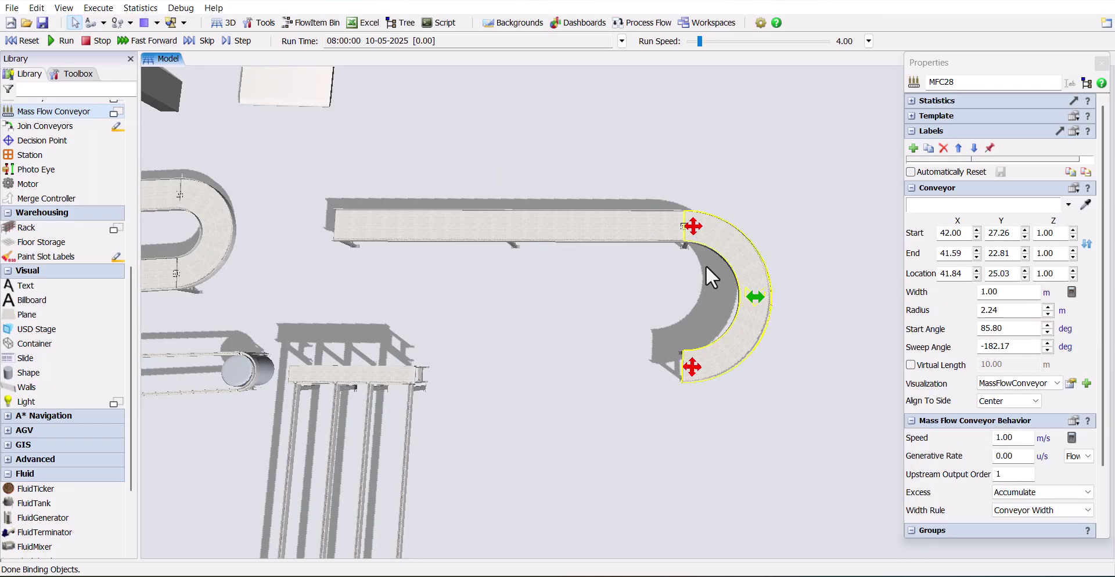
left_click_drag(706, 266, 668, 243)
scroll(668, 243, "down", 4)
left_click(663, 310)
left_click_drag(663, 310, 689, 291)
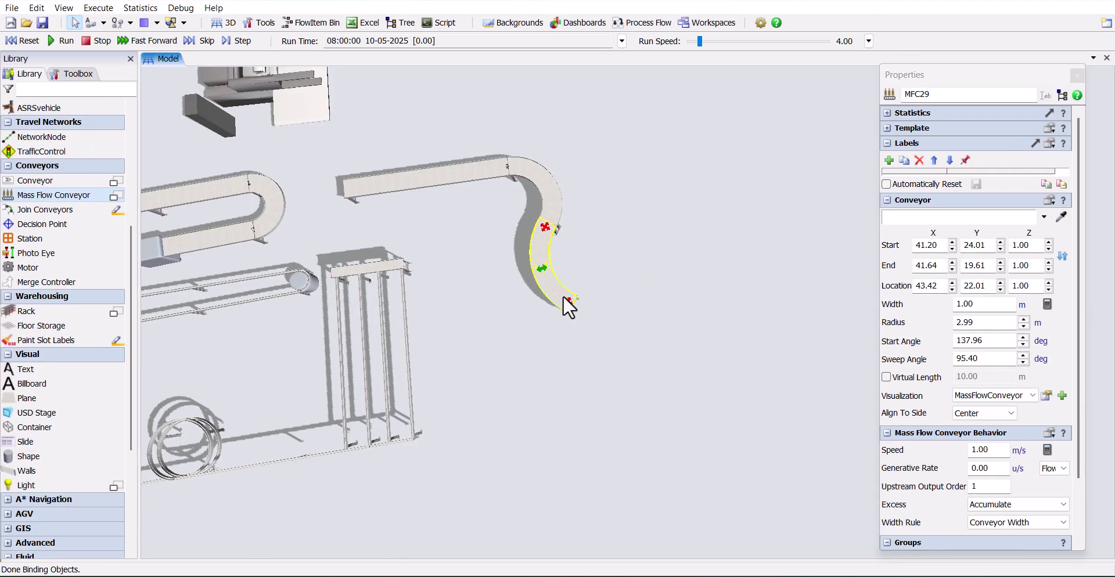
left_click_drag(563, 297, 542, 308)
scroll(563, 308, "down", 4)
- Place another straight mass flow conveyor leading away from just past the open end of the S-bend
left_click(53, 195)
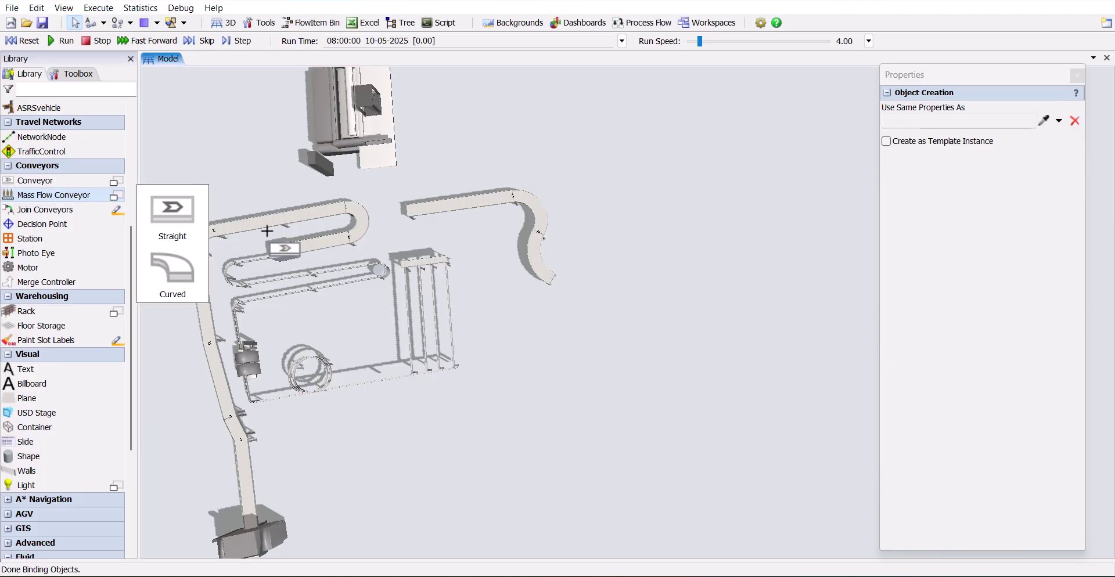
left_click(552, 290)
left_click(568, 450)
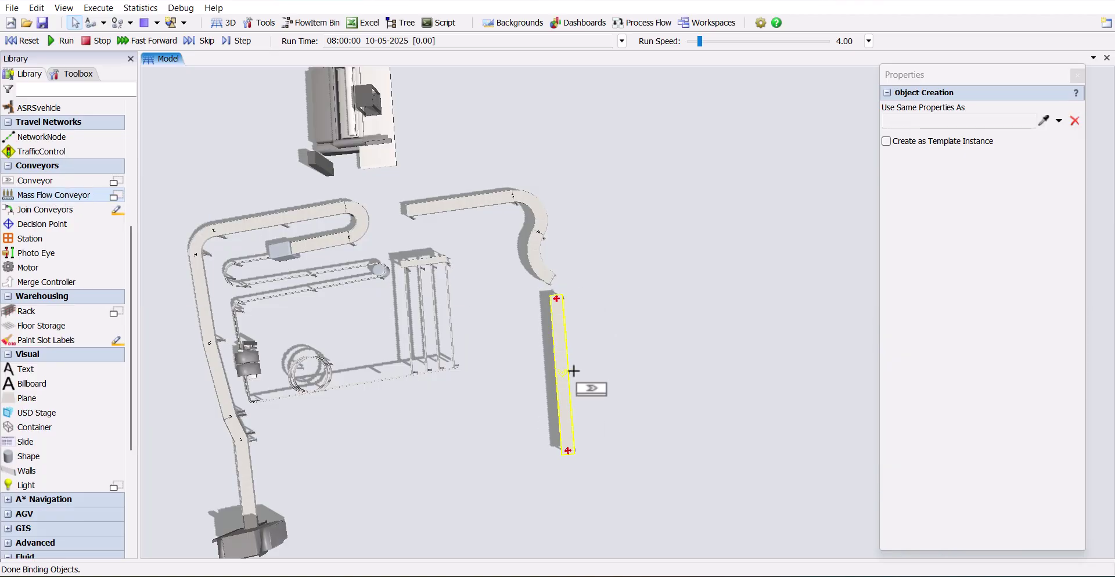
scroll(573, 299, "up", 5)
key("Escape")
- Join the end of the S-bend to the new straight conveyor with Join Conveyors
left_click(544, 318)
left_click(45, 209)
left_click(527, 256)
left_click(546, 302)
key("Escape")
- Add a Combiner beside the last straight conveyor and paste two copies to form a row of three along it
scroll(608, 270, "down", 5)
left_click_drag(608, 270, 558, 229)
scroll(58, 244, "up", 5)
left_click_drag(34, 180, 574, 291)
key("ctrl+c")
left_click(635, 333)
key("ctrl+v")
left_click_drag(635, 333, 581, 339)
left_click(665, 352)
key("ctrl+v")
left_click_drag(648, 366, 570, 405)
- Place three short parallel straight conveyors, one leading out from each Combiner
scroll(58, 349, "down", 3)
left_click(35, 301)
left_click(595, 284)
left_click(673, 284)
left_click(608, 329)
left_click(677, 330)
left_click(617, 383)
left_click(689, 385)
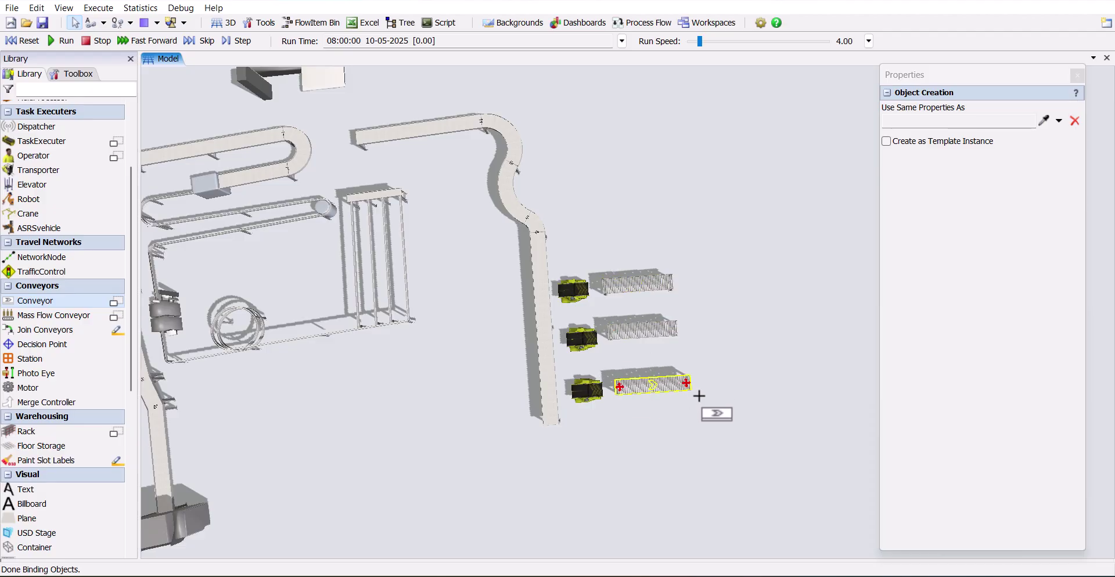
- Place a long straight conveyor across the outer ends of the three short conveyors
left_click(700, 396)
left_click(676, 156)
key("Escape")
- Adjust the outer ends of the three short conveyors so they meet the long collecting conveyor
scroll(644, 326, "up", 5)
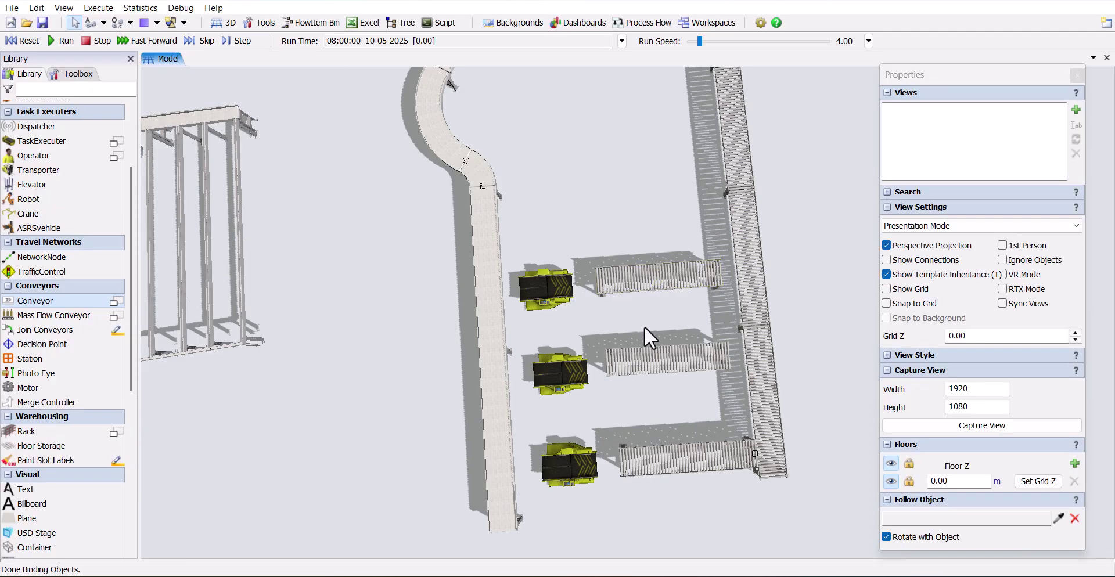
left_click(715, 276)
left_click_drag(717, 273, 733, 272)
left_click_drag(726, 355, 738, 358)
left_click(724, 455)
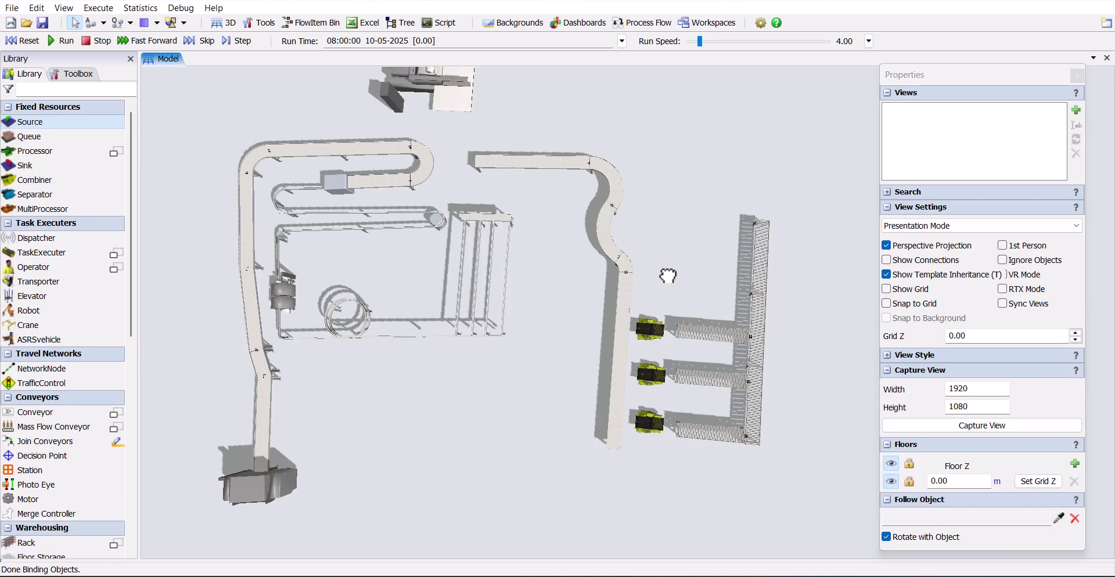
- Place a Source near the Combiners and a Sink at the exit end of the collecting conveyor
left_click_drag(668, 275, 668, 276)
left_click(25, 166)
left_click(761, 207)
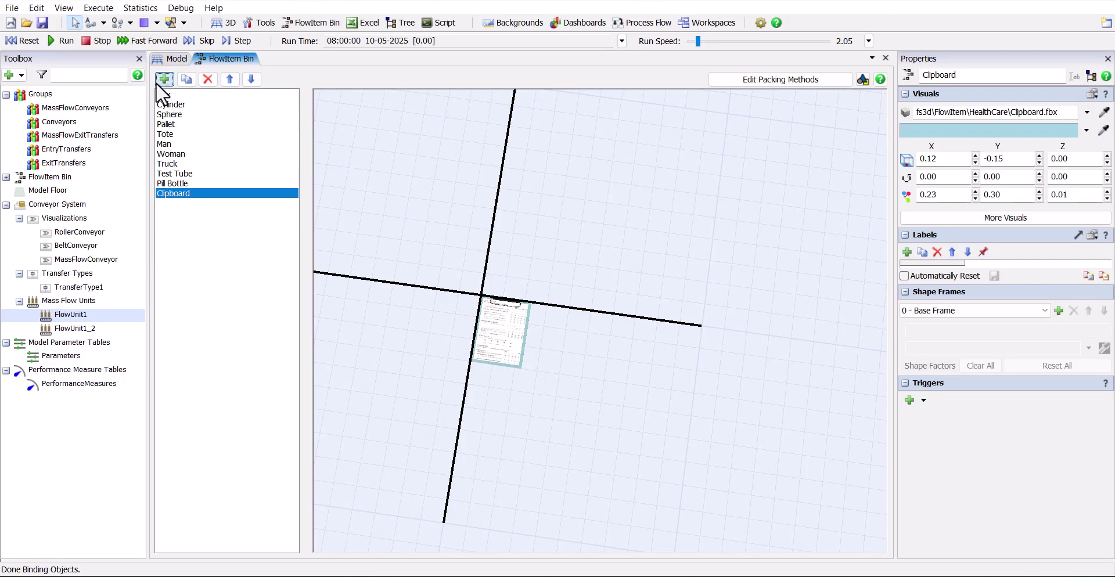
- Add the Empty Bottle, Full Bottle, Full Bottle With Label and Full Bottle With Label and Cap items to the FlowItem Bin
left_click(164, 79)
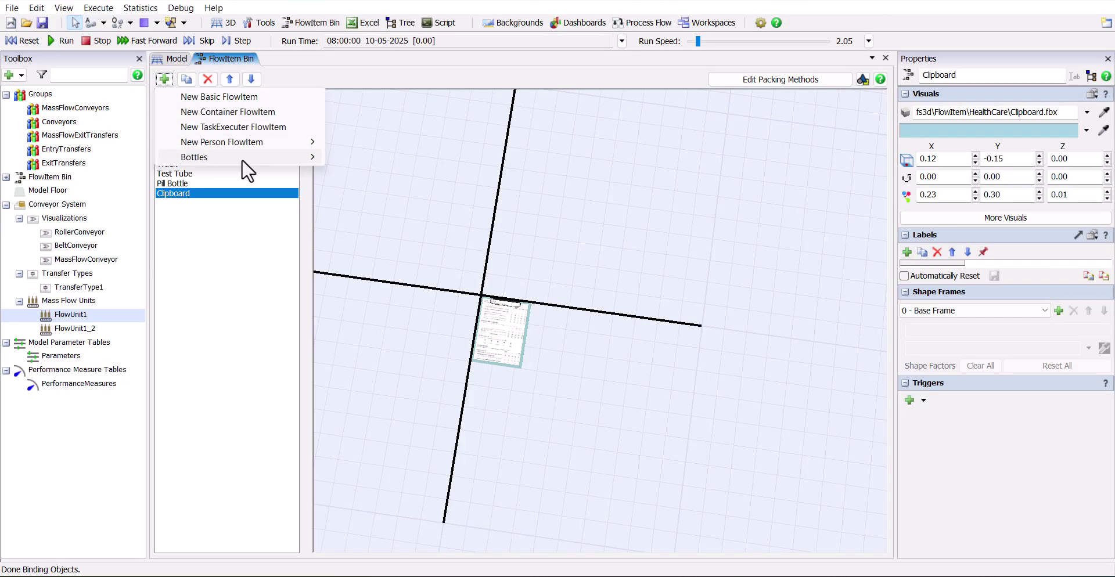
mouse_move(242, 159)
left_click(371, 179)
left_click(165, 80)
left_click(363, 210)
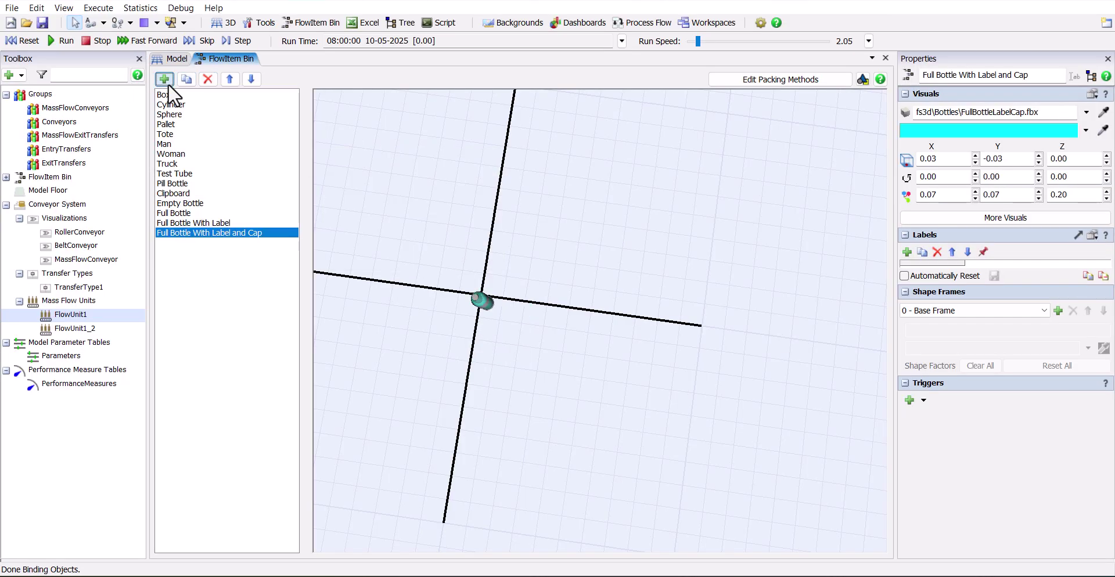
left_click(165, 80)
left_click(375, 242)
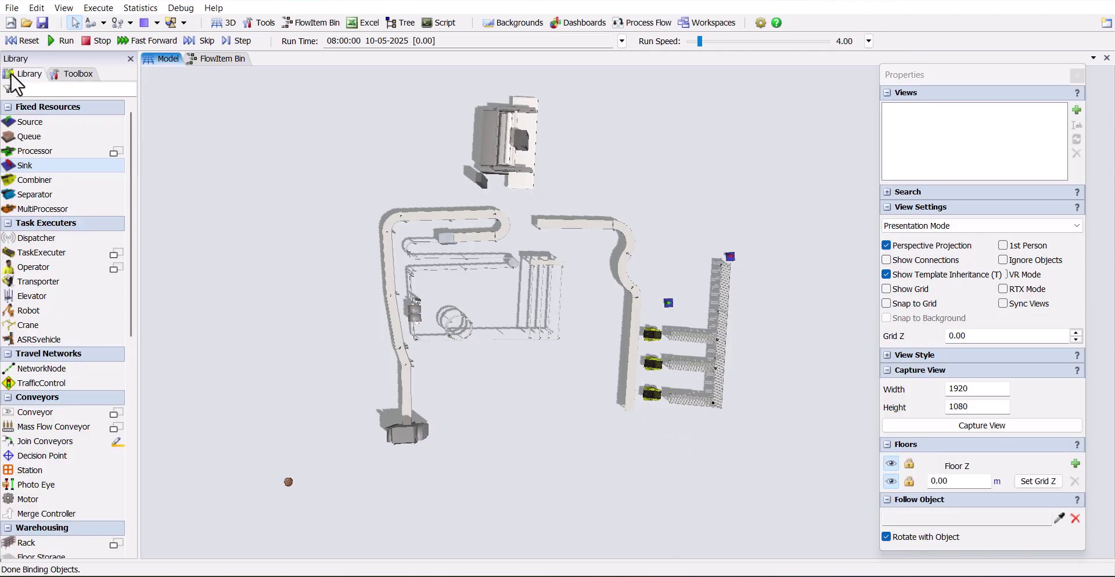
- Set FlowUnit1's shape item to Bottle Shapes by Label and its fill order to Randomized
left_click(72, 74)
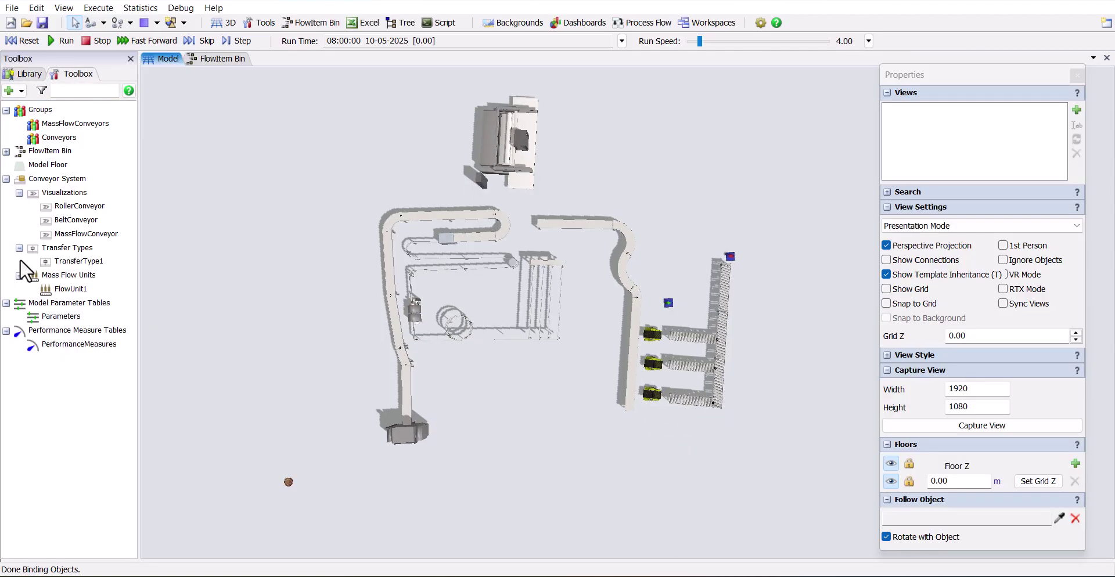
double_click(58, 288)
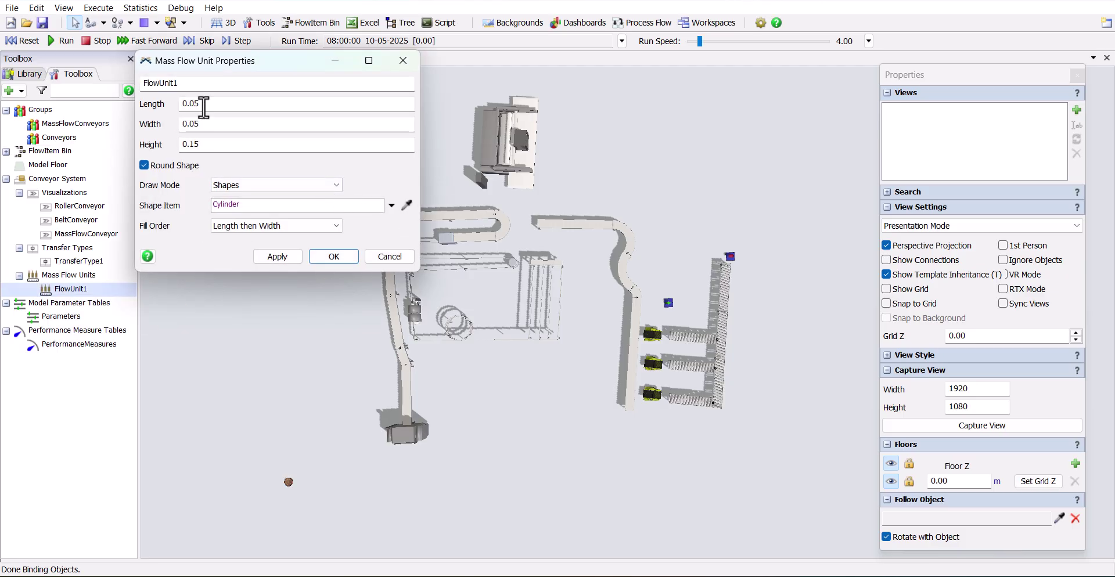
left_click(393, 206)
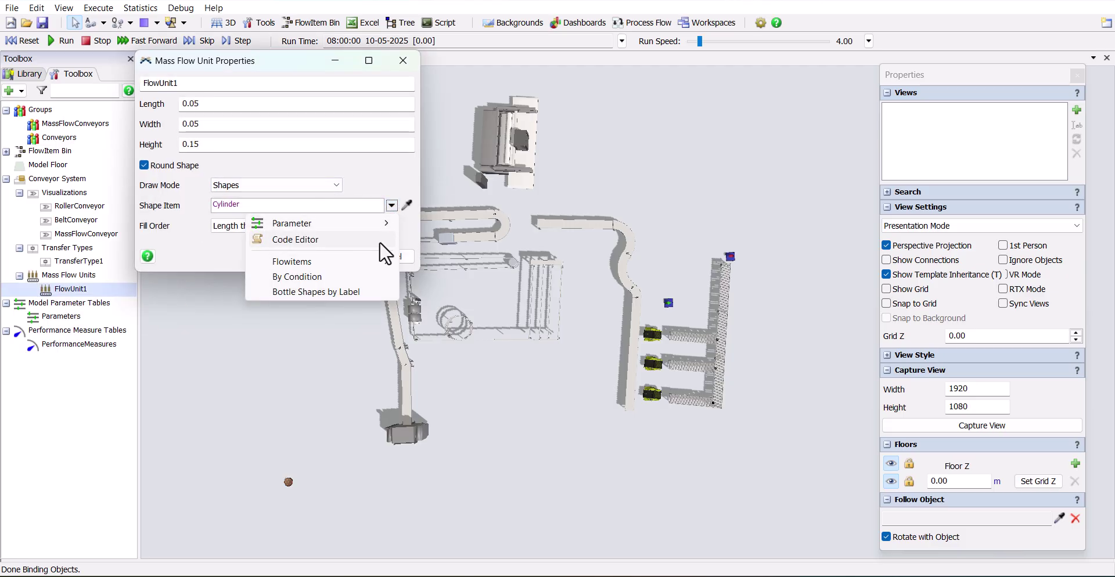
left_click(324, 292)
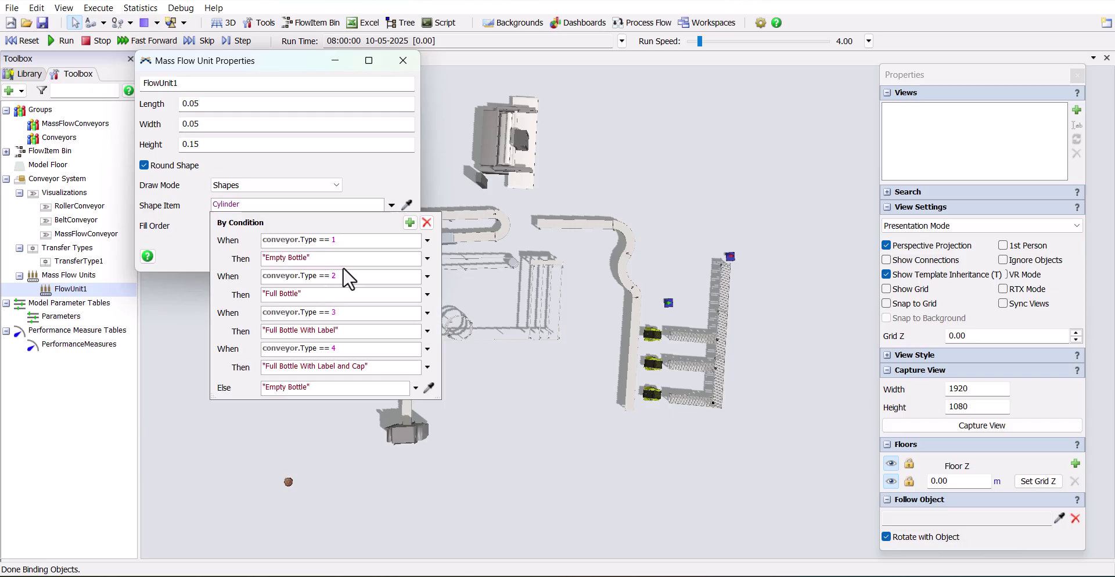
left_click(312, 225)
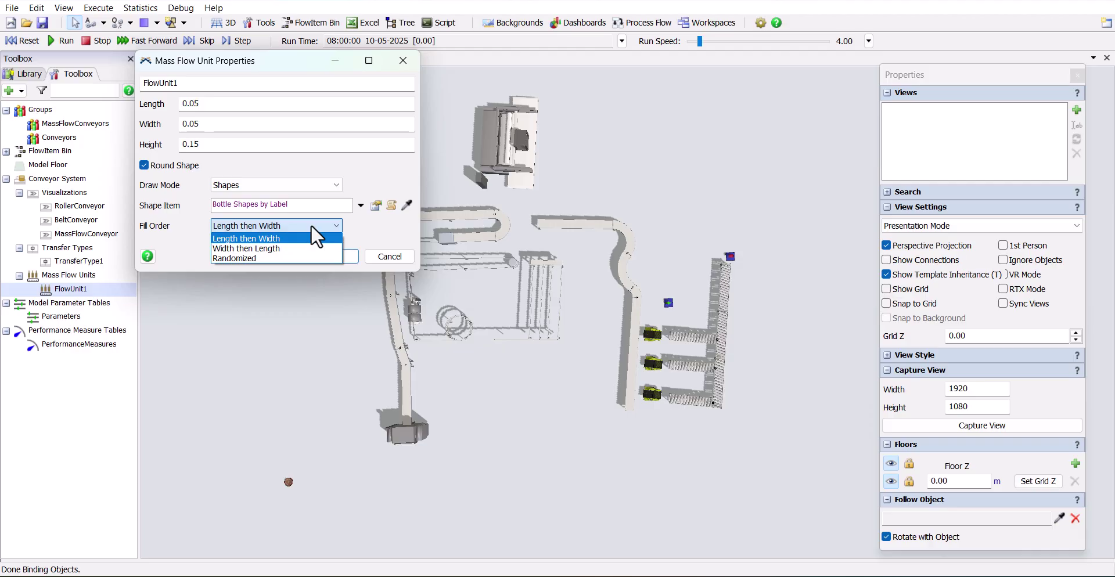
left_click(252, 258)
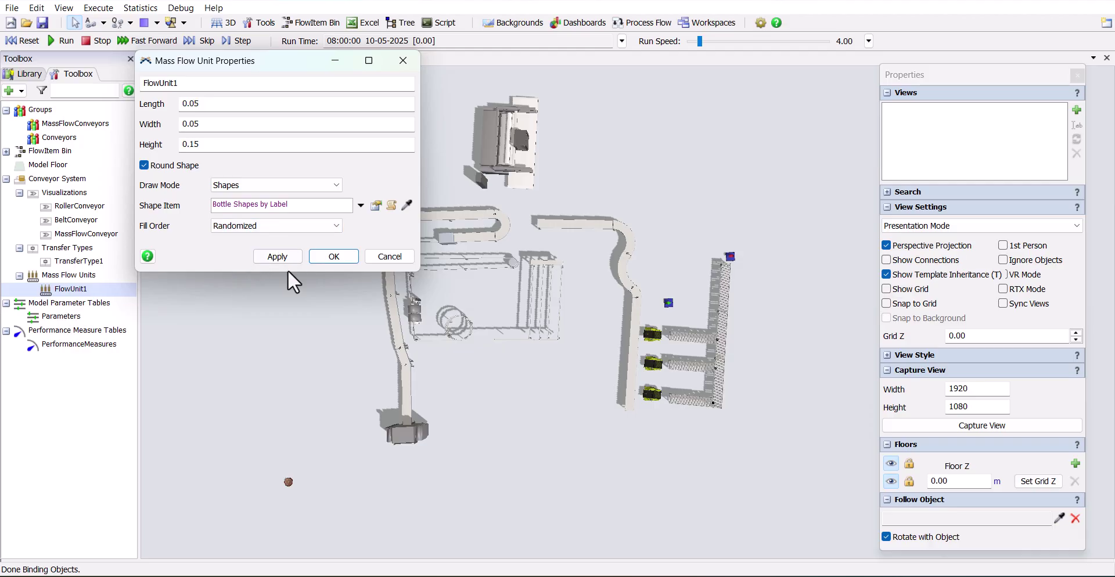
left_click(266, 258)
left_click(324, 260)
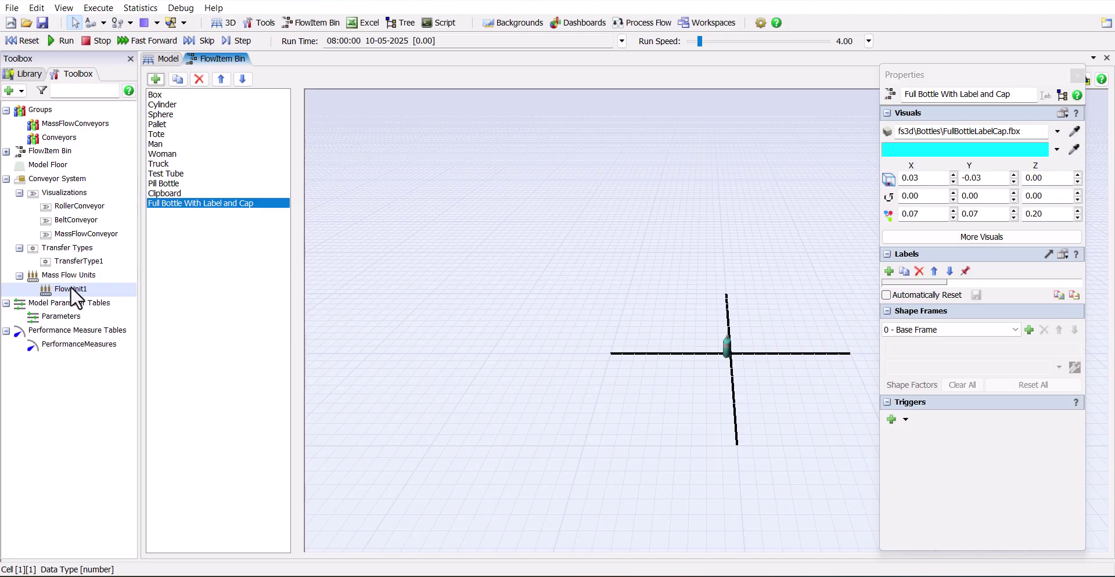
- Duplicate FlowUnit1 as FlowUnit2 with shape item Full Bottle With Label and Cap and fill order Length then Width
right_click(72, 290)
left_click(115, 423)
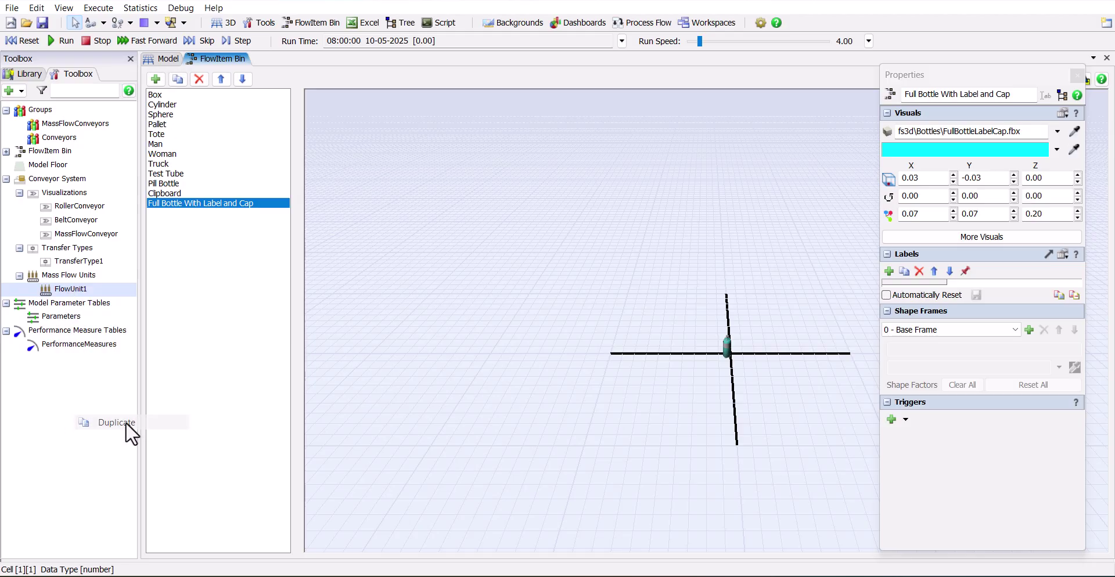
double_click(76, 303)
left_click(203, 83)
key("BackSpace")
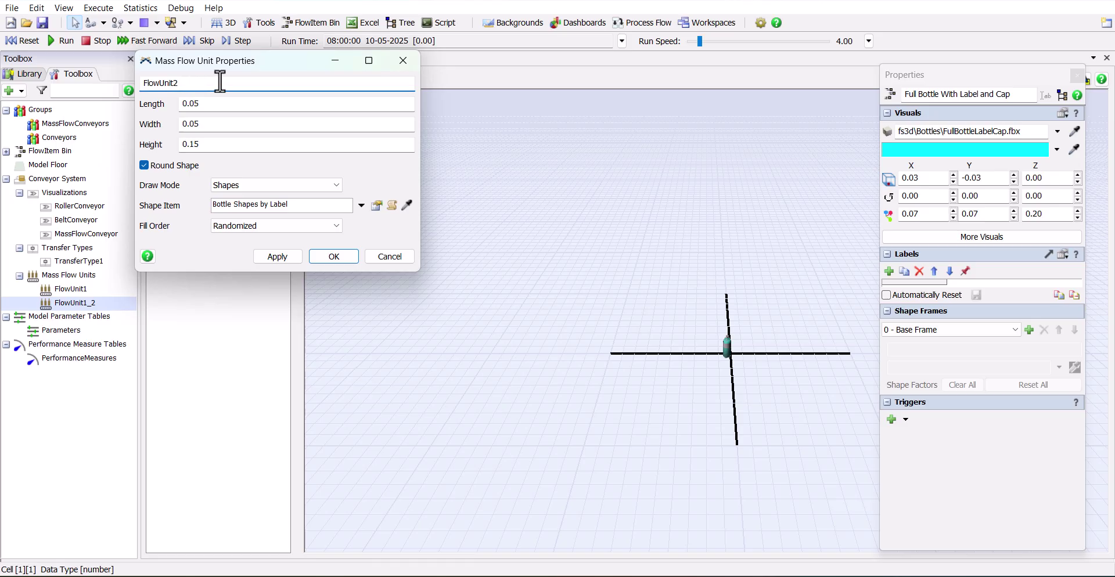
left_click(361, 205)
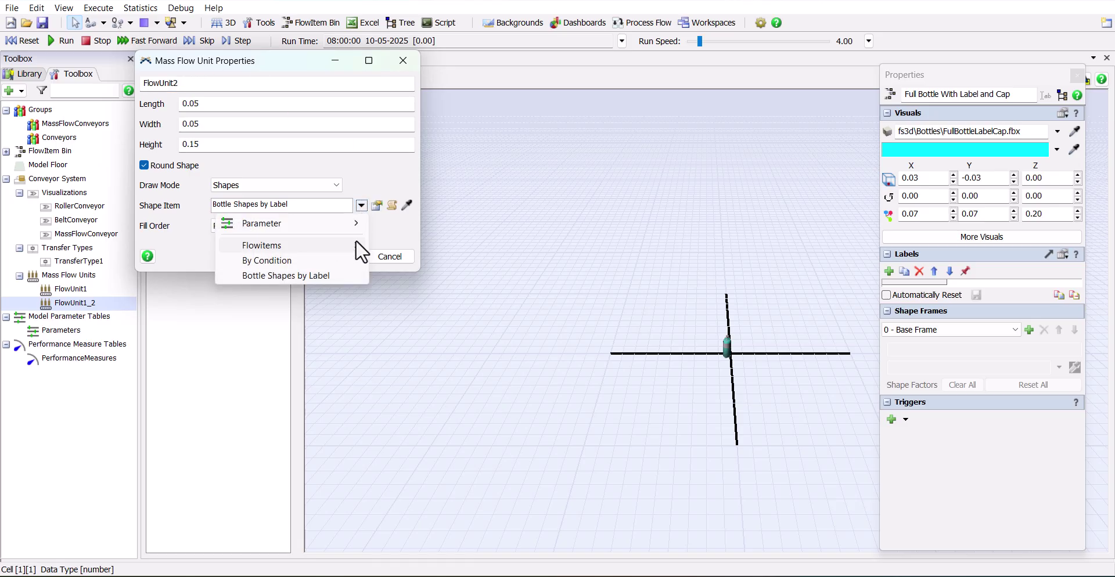
mouse_move(356, 246)
left_click(495, 411)
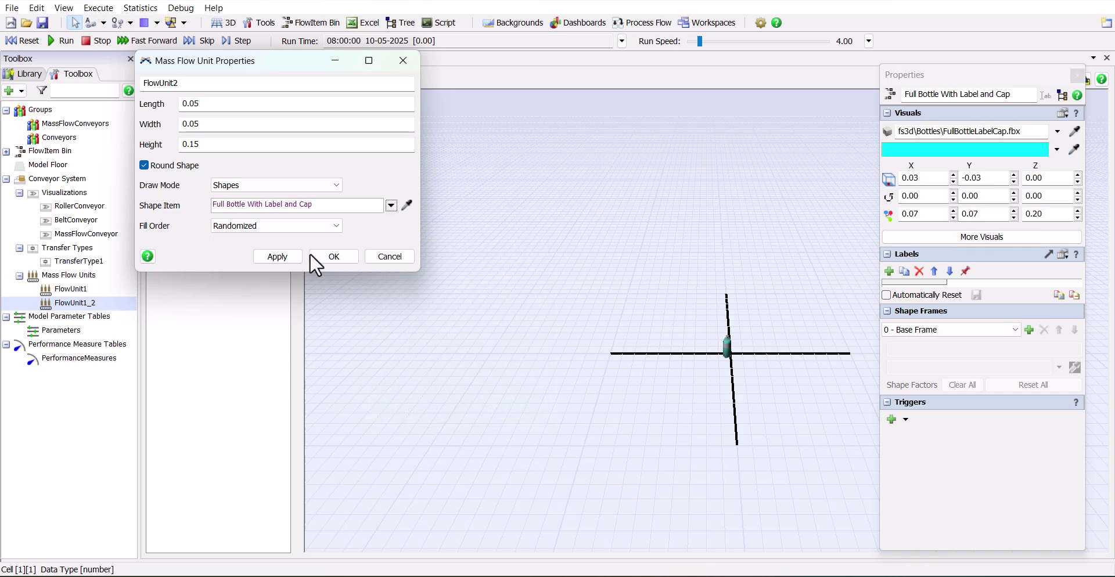
left_click(309, 223)
left_click(288, 237)
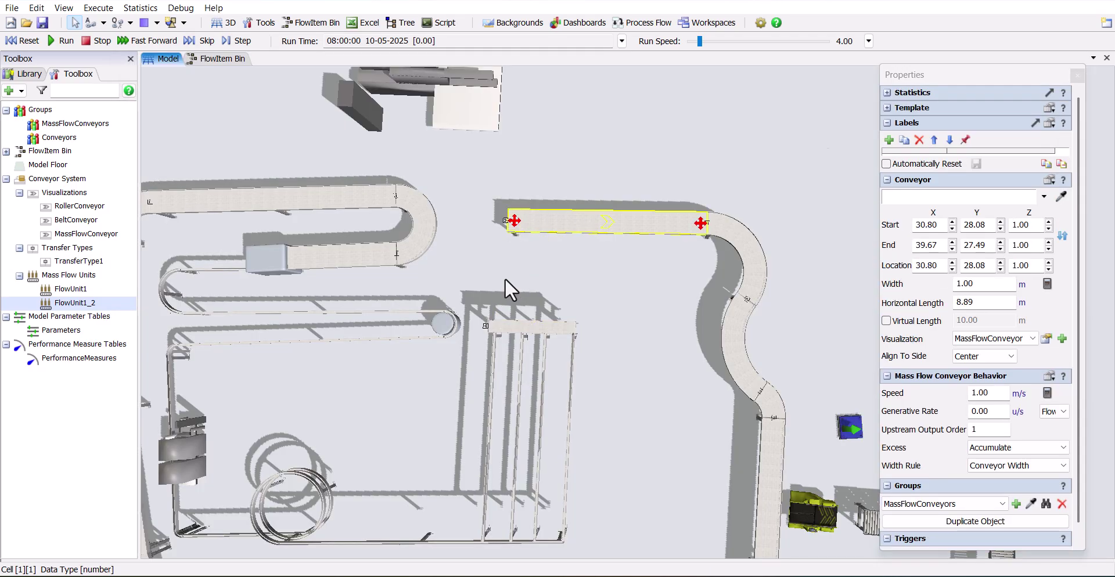
- Connect the lane section's exit transfer to the S-bend line's entry transfer and make the entry convert to the duplicated flow unit
scroll(504, 278, "up", 3)
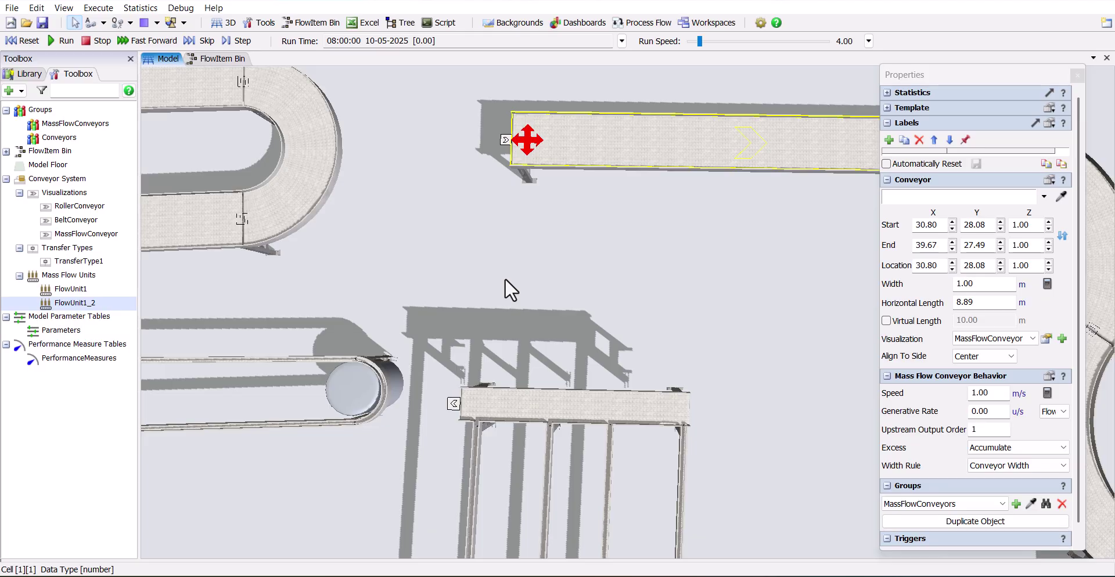
left_click(454, 404)
left_click(453, 403)
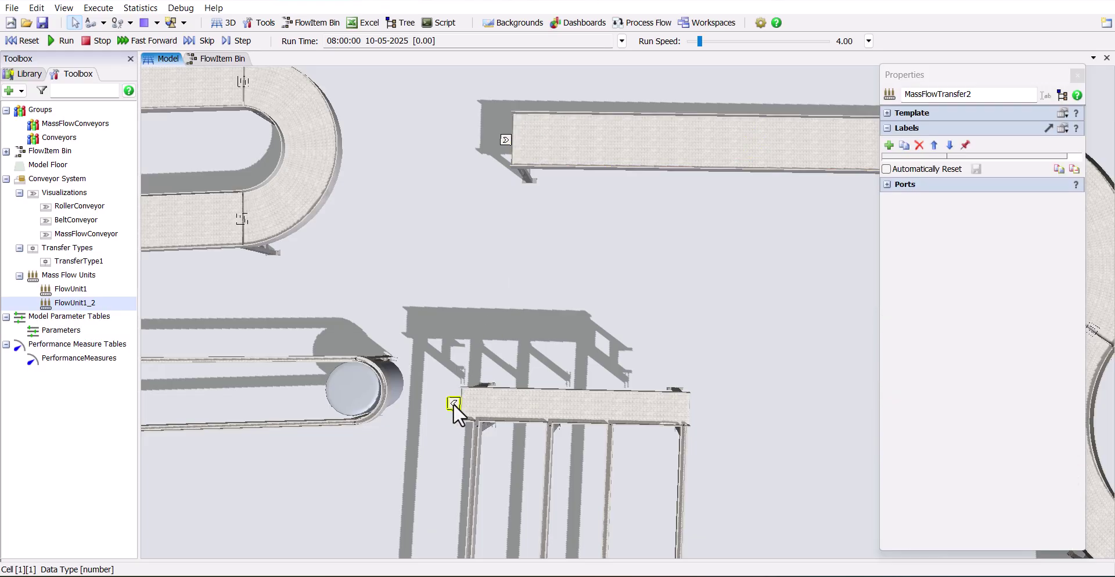
left_click(501, 141)
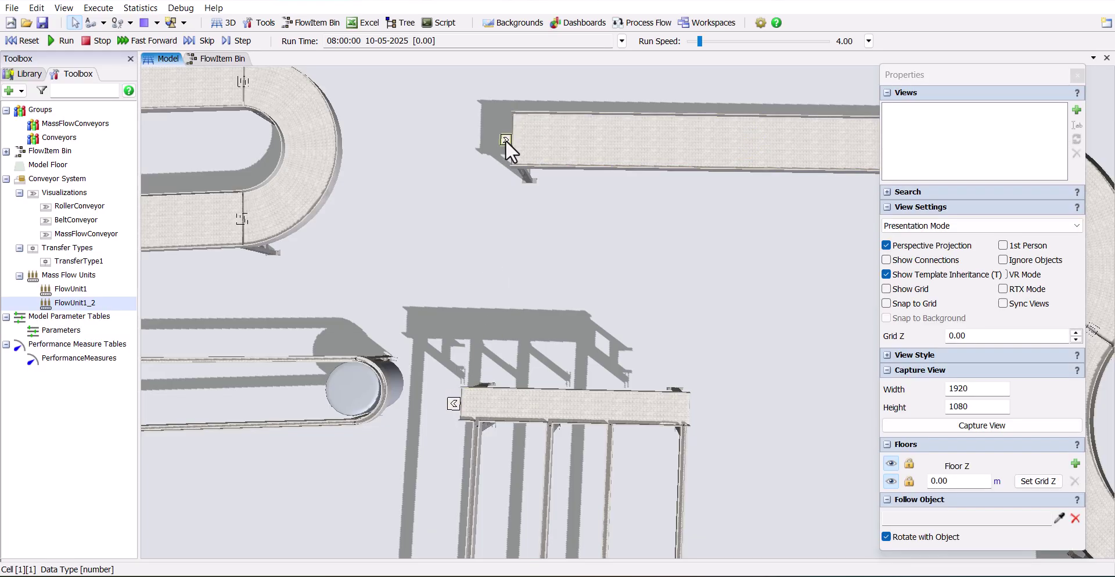
left_click(505, 140)
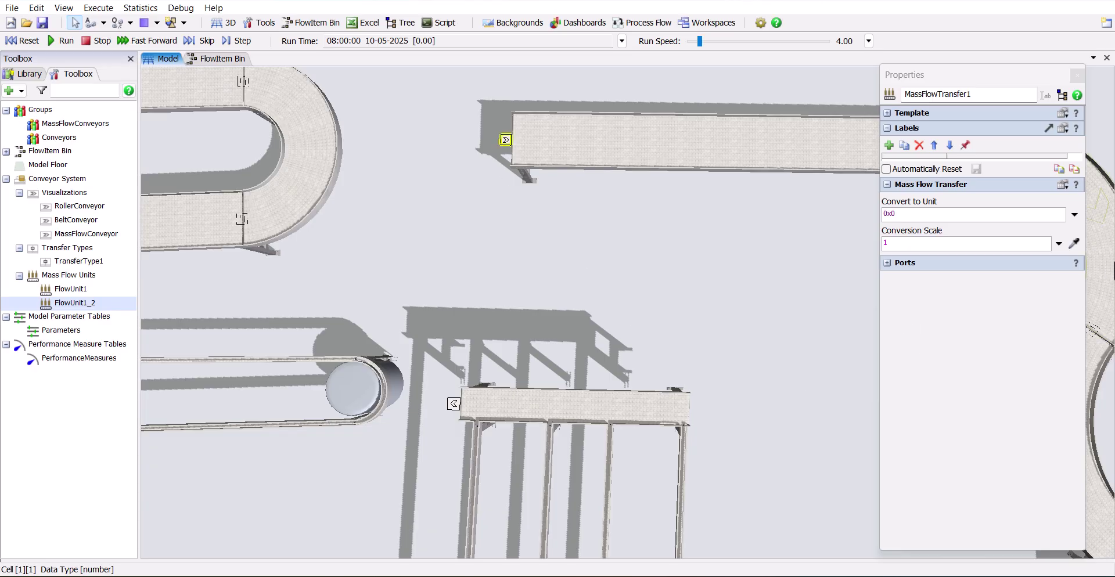
left_click(1074, 215)
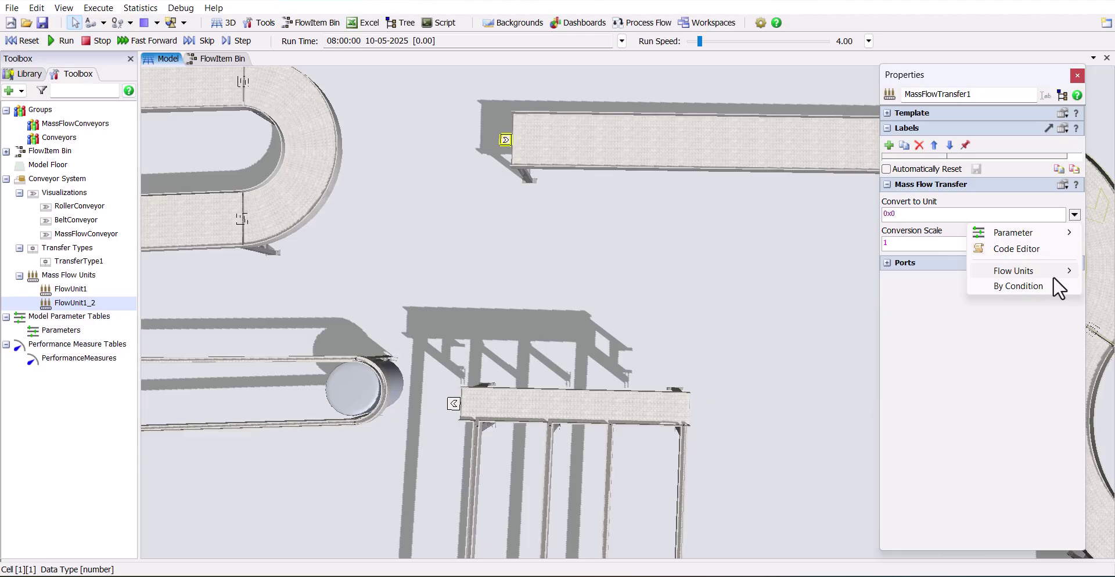
left_click(918, 286)
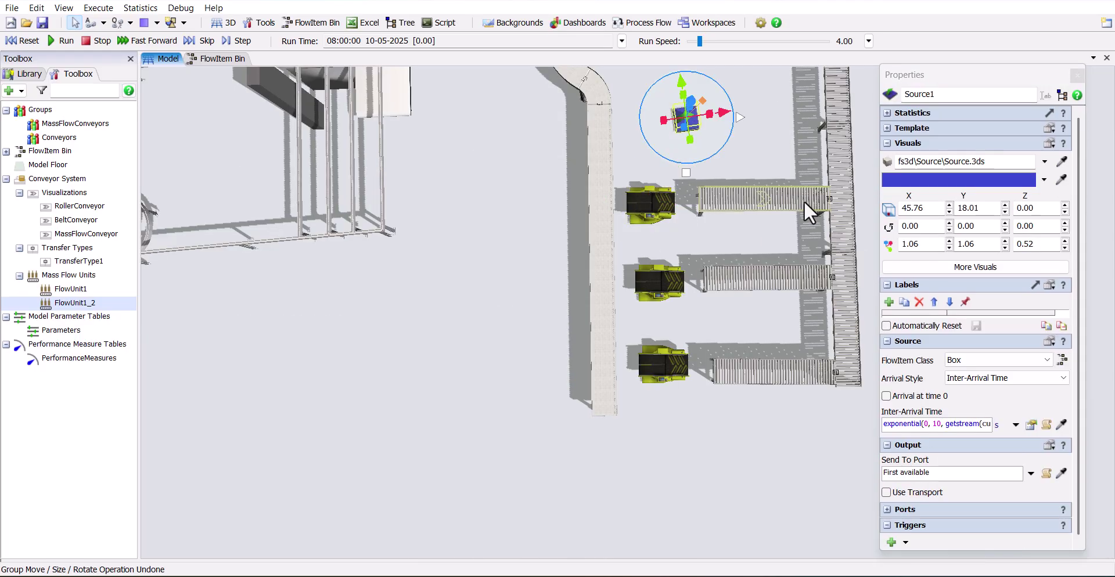
- Connect the Source to each of the three Combiners
left_click(804, 201)
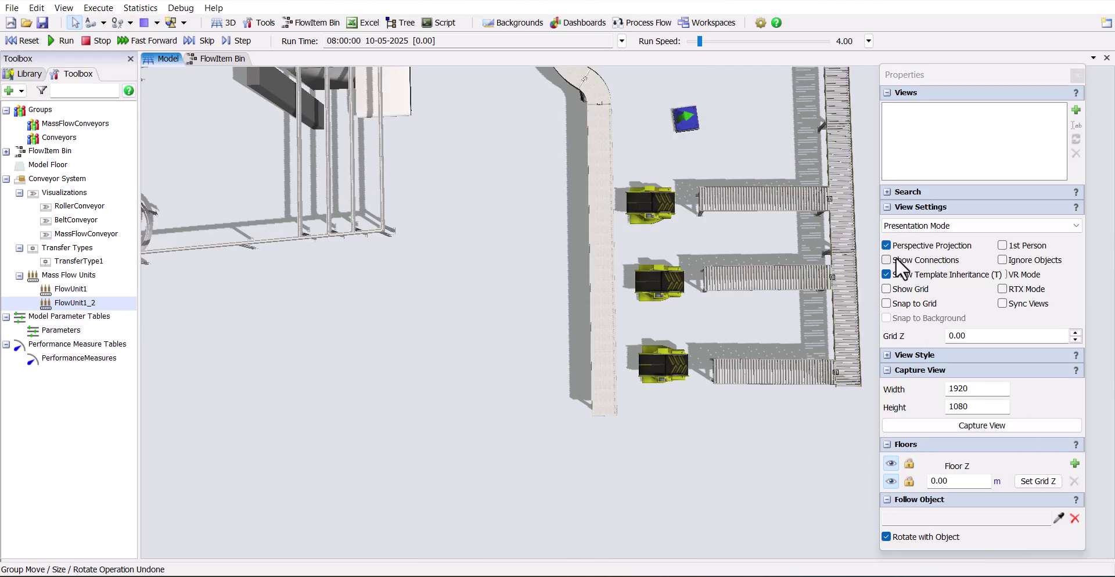
left_click(687, 120)
left_click(740, 135)
key("a")
left_click_drag(687, 119, 657, 282)
left_click_drag(687, 120, 663, 361)
- Change the Source's flow item class, enable arrival at time 0 and set the inter-arrival time to 5 s
left_click(687, 120)
left_click(989, 364)
left_click(967, 428)
left_click(904, 397)
left_click(904, 424)
type("5")
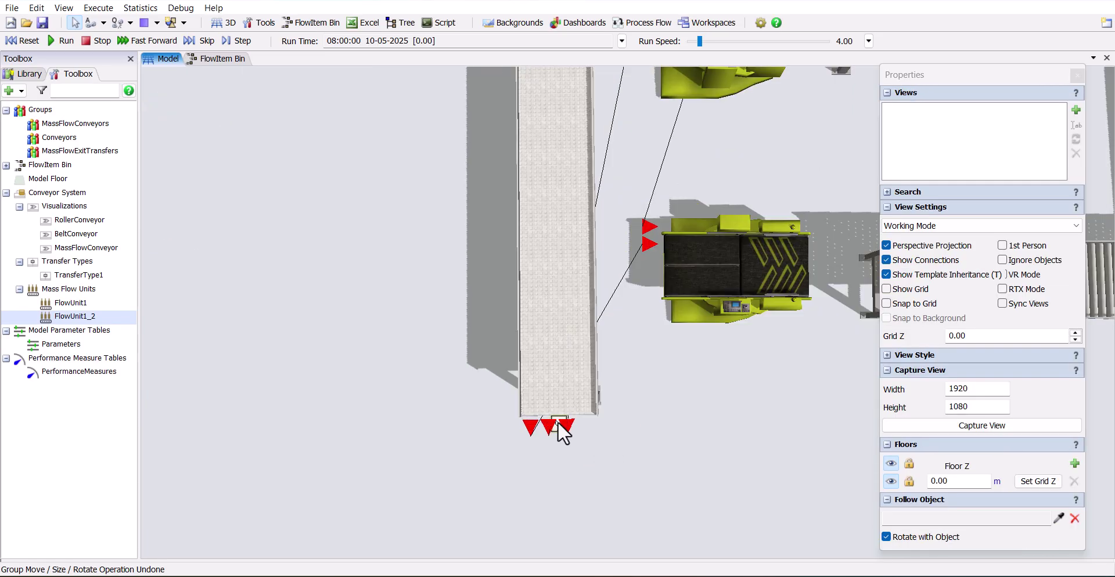
- Set the 3D view to Presentation Mode
left_click(561, 433)
left_click(1075, 214)
mouse_move(1013, 269)
left_click(786, 433)
left_click(1044, 291)
mouse_move(956, 392)
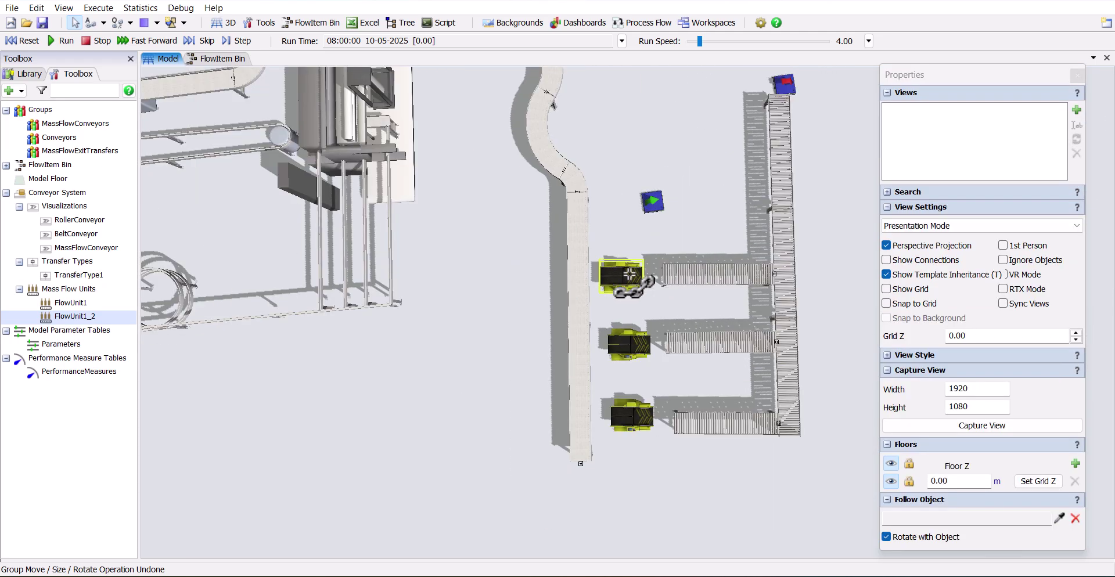
- Connect each of the three Combiners to the straight conveyor beside it, creating entry transfers
left_click(720, 273)
left_click(673, 344)
left_click(696, 428)
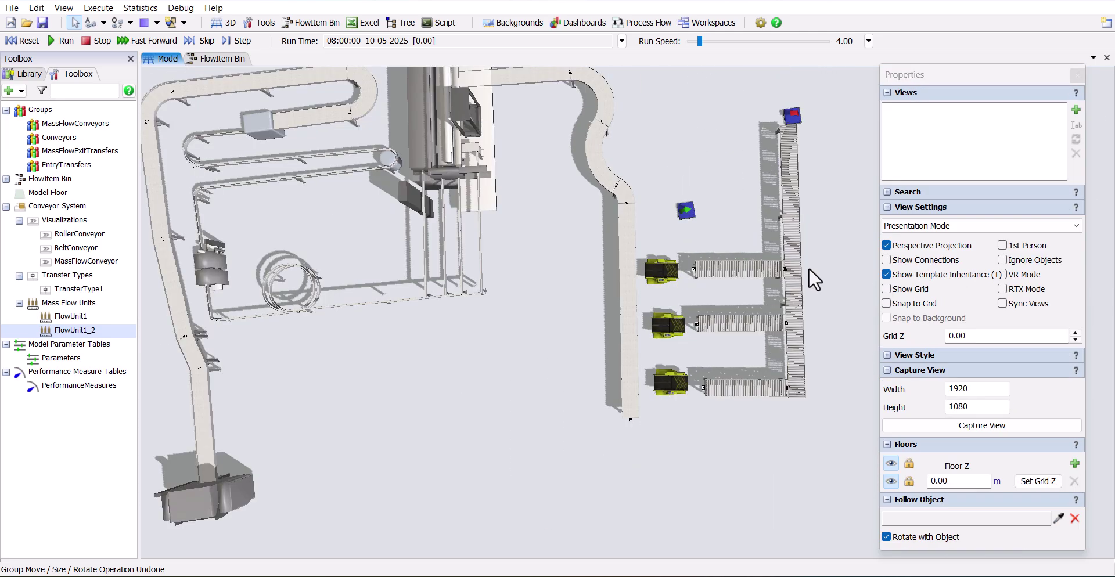
- Connect the collecting conveyor's end to the Sink with an exit transfer
scroll(809, 273, "up", 3)
left_click(731, 202)
left_click(777, 259)
left_click(726, 267)
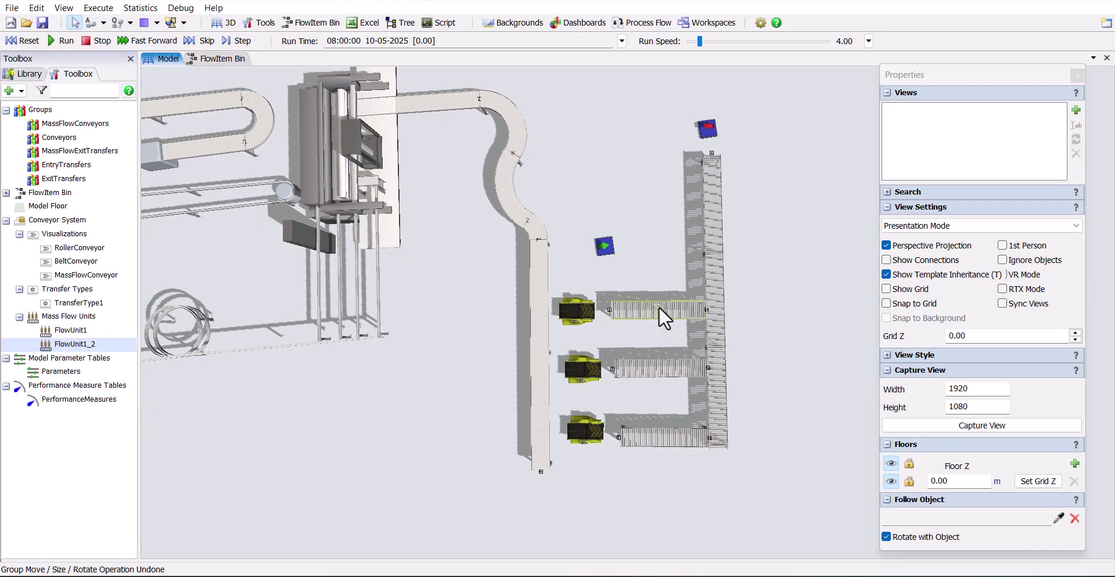
- Change the visualization of the three lane conveyors and the collecting conveyor to BeltConveyor
left_click(665, 314)
left_click(668, 369)
left_click(995, 359)
left_click(995, 382)
left_click(668, 437)
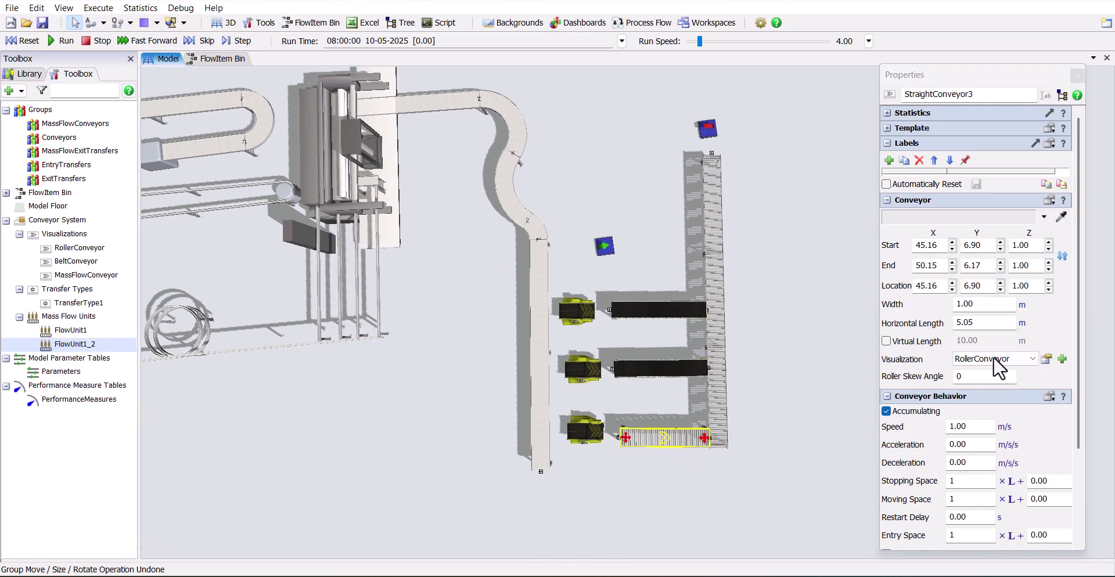
left_click(995, 361)
left_click(988, 382)
left_click(717, 346)
left_click(991, 360)
left_click(977, 382)
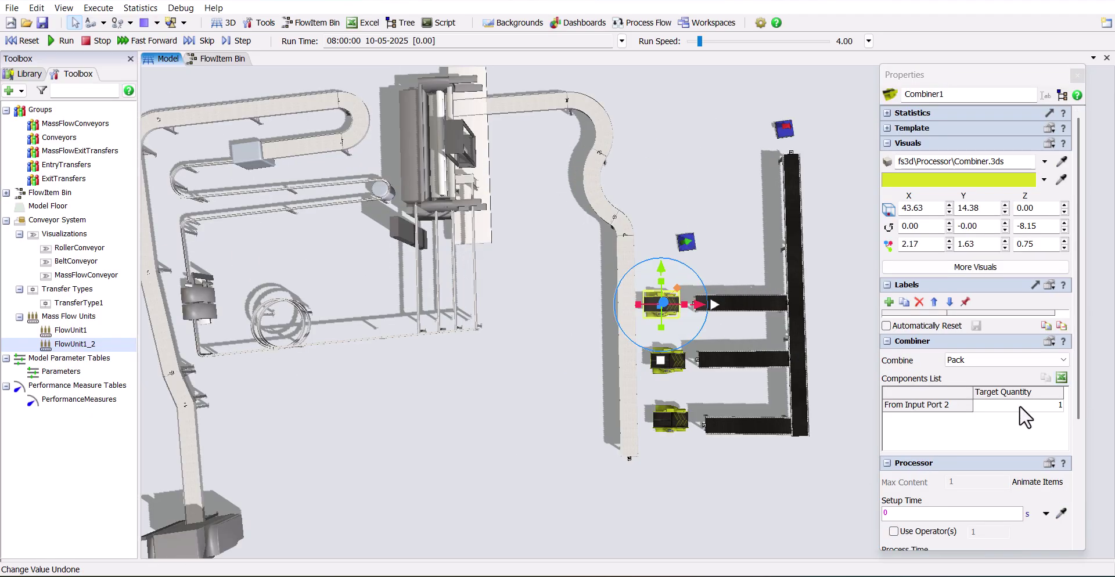
- Set Combiner1 and Combiner2 to a target quantity of 40 from input port 2 and a process time of 5 s
double_click(1019, 406)
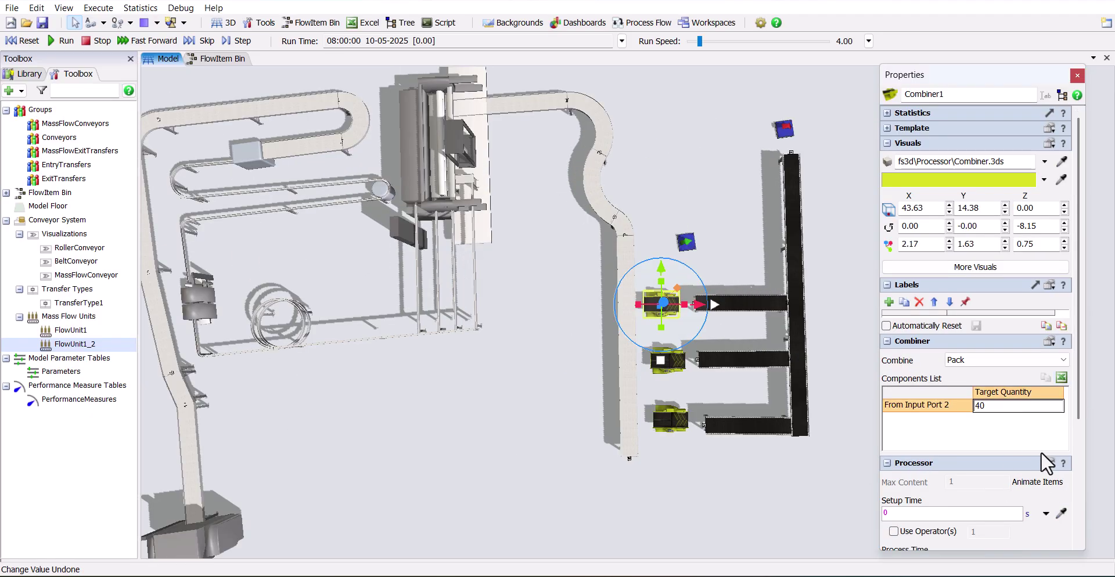
left_click_drag(1077, 409, 1078, 472)
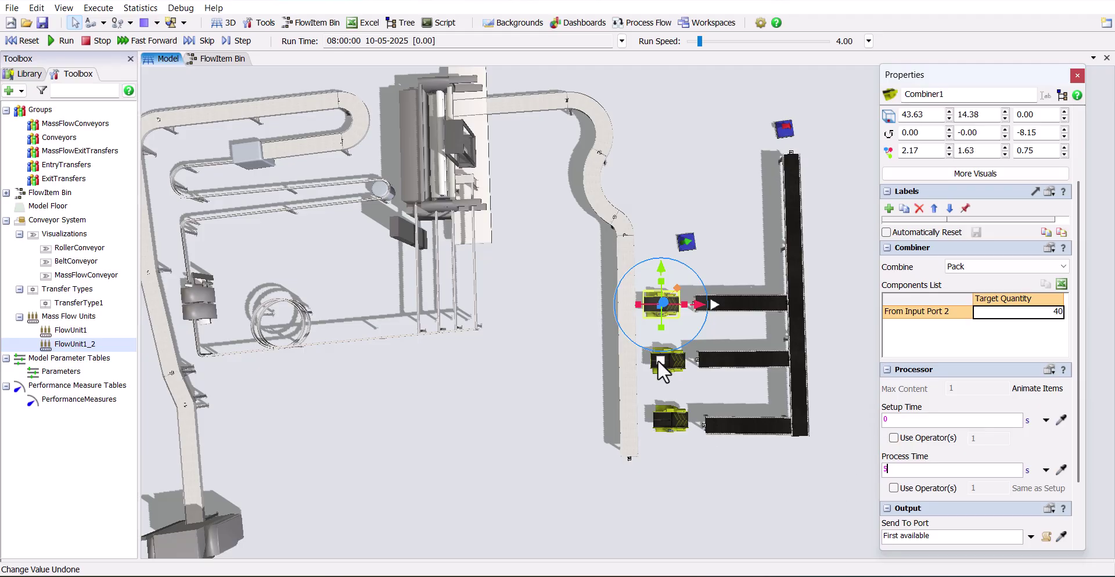
left_click(668, 362)
double_click(1040, 313)
type("4")
left_click_drag(953, 468, 833, 447)
type("5")
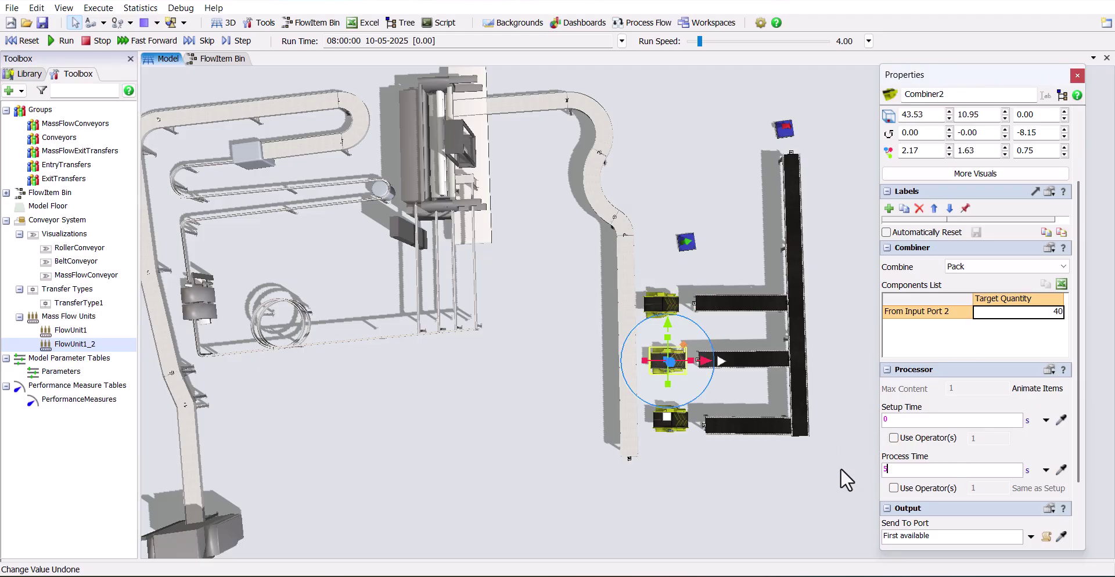
- Set the third Combiner's target quantity from input port 2 to 40
left_click(671, 420)
double_click(1048, 312)
type("40")
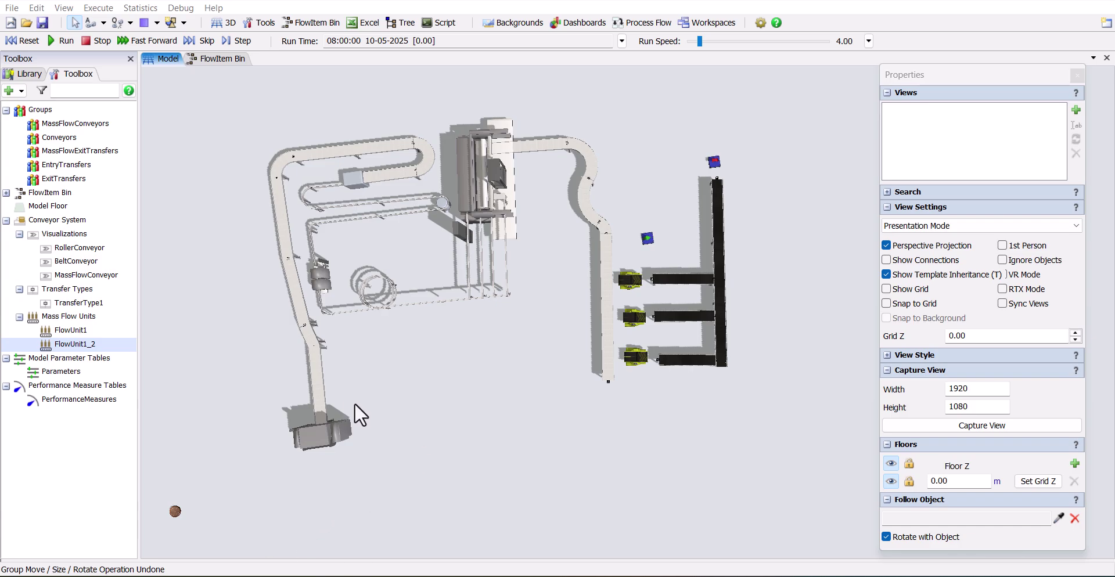
- Set the generative rate of the first mass flow conveyor, MFC1, to 10 u/s
key("ctrl+z")
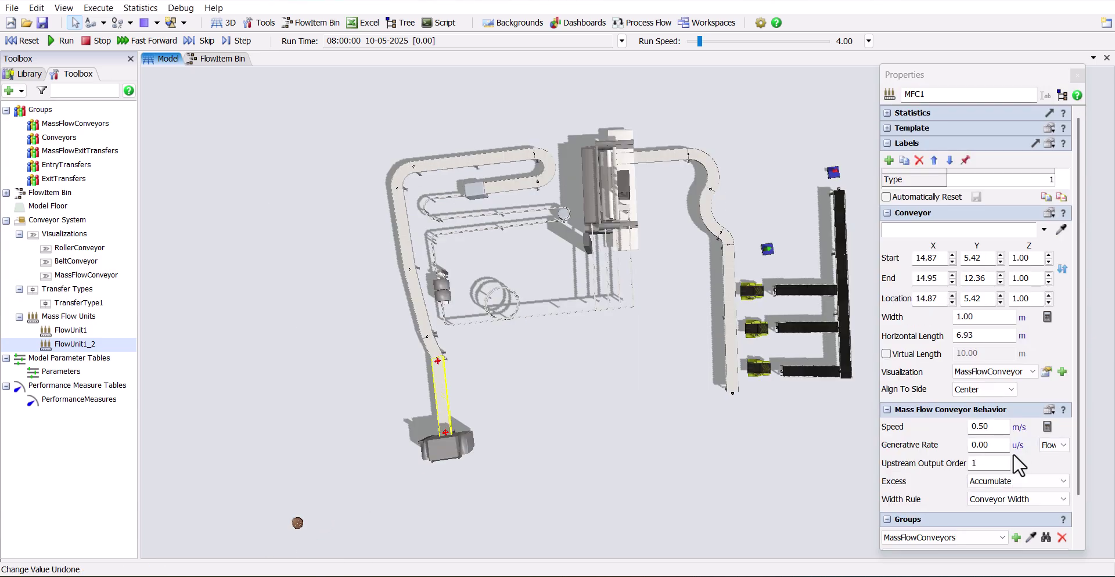
type("10")
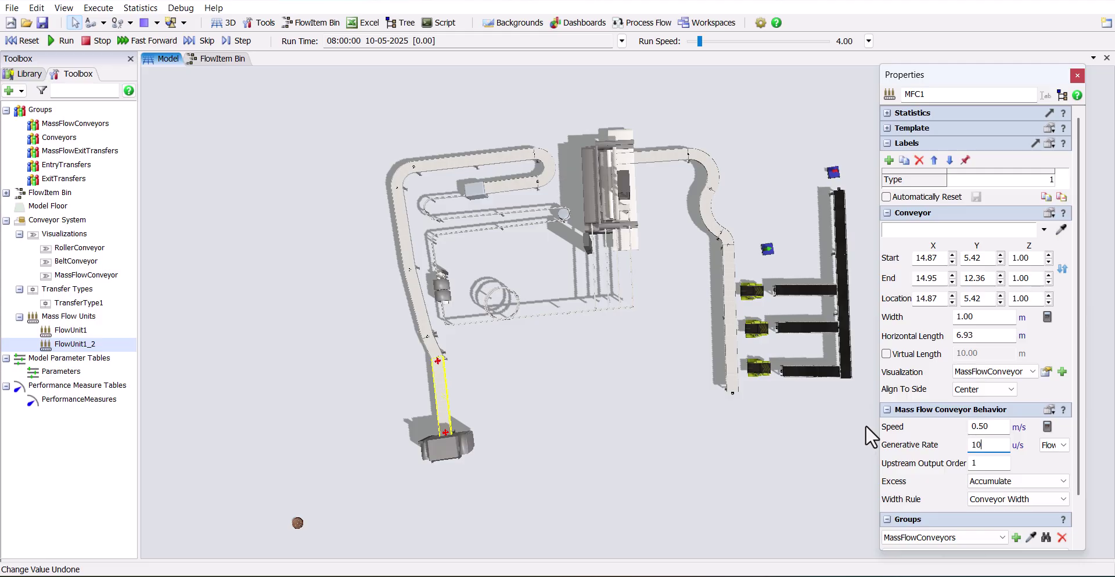